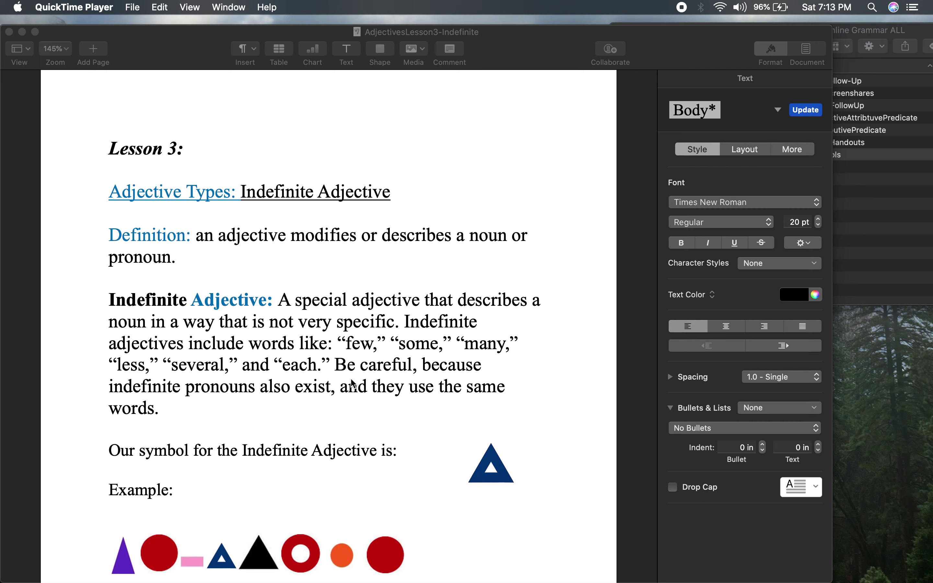
Scroll down past the symbol examples to the indefinite-adjectives exercise with sentences A and B.
{"action": "scroll", "coordinate": [352, 383], "scroll_direction": "down", "scroll_amount": 2}
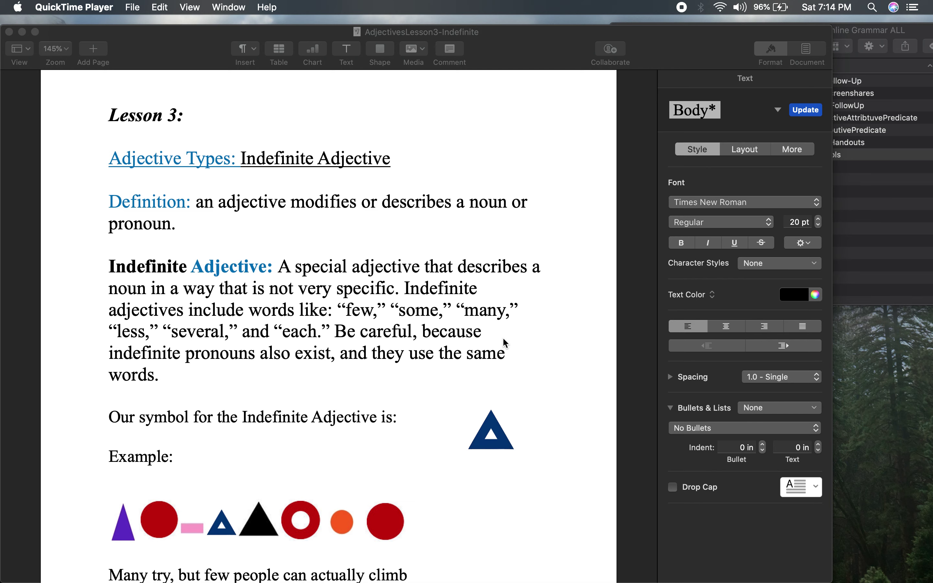
{"action": "scroll", "coordinate": [505, 342], "scroll_direction": "down", "scroll_amount": 3}
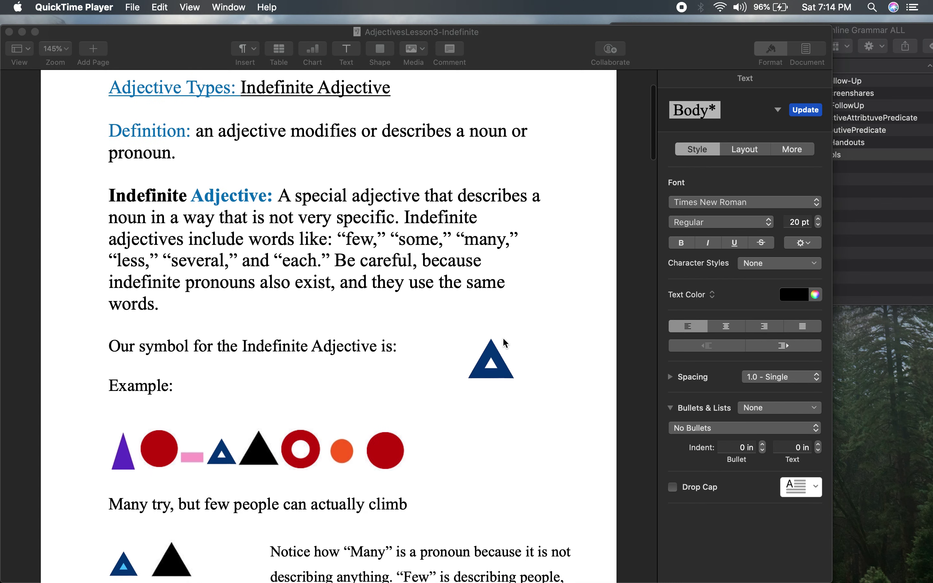
{"action": "scroll", "coordinate": [503, 340], "scroll_direction": "down", "scroll_amount": 6}
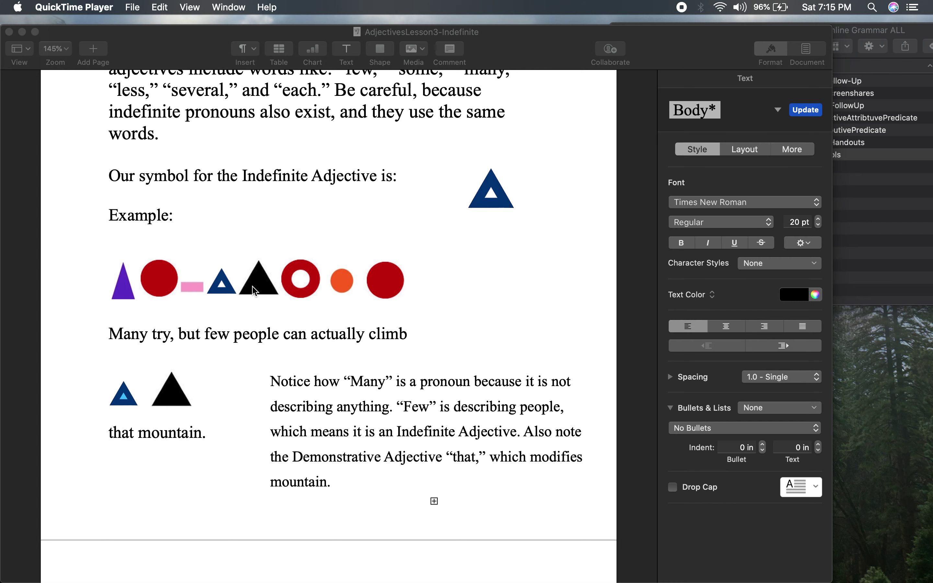
{"action": "scroll", "coordinate": [253, 292], "scroll_direction": "down", "scroll_amount": 10}
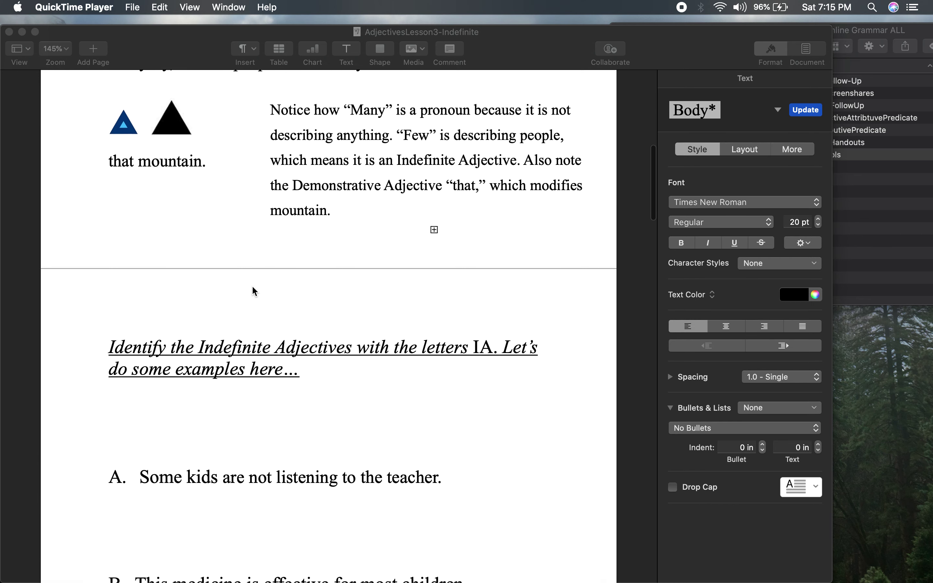
{"action": "scroll", "coordinate": [255, 291], "scroll_direction": "down", "scroll_amount": 2}
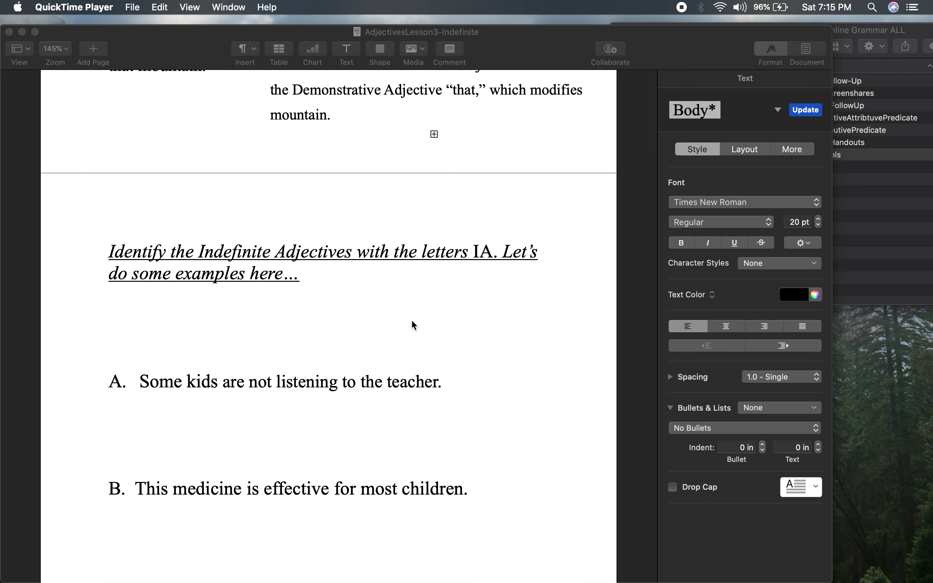
{"action": "scroll", "coordinate": [411, 321], "scroll_direction": "down", "scroll_amount": 1}
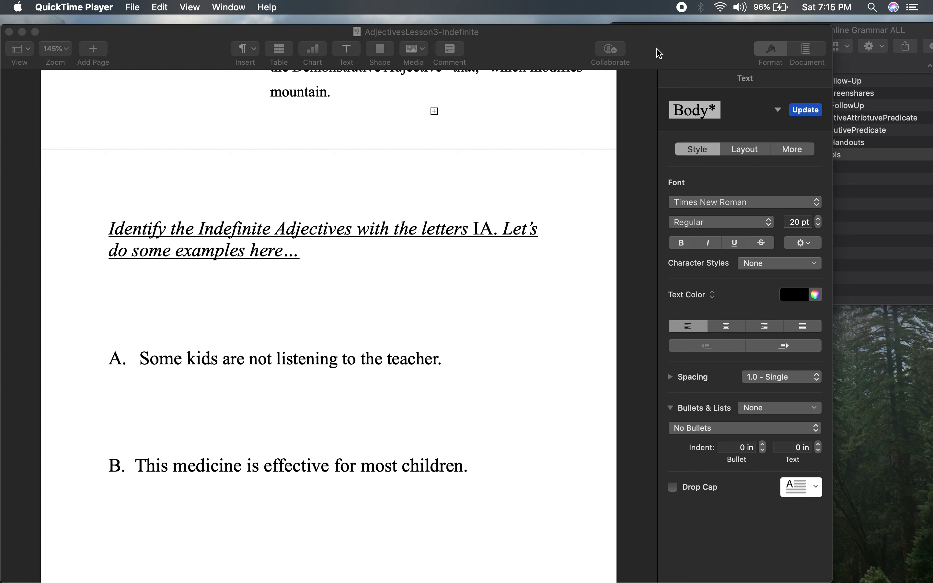
Insert Common Noun.jpg from Grammar Symbols > Noun Symbols into the lesson page.
{"action": "left_click", "coordinate": [857, 31]}
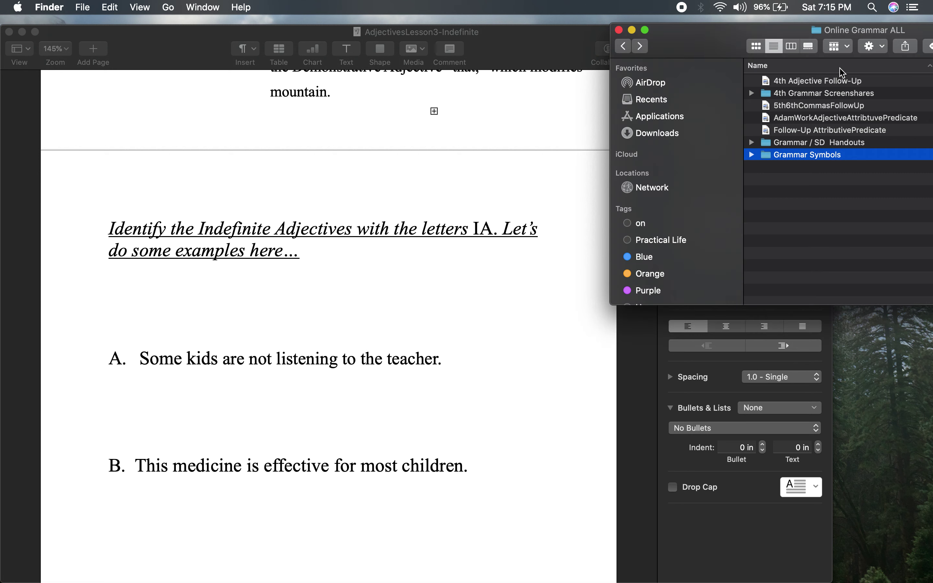
{"action": "double_click", "coordinate": [822, 154]}
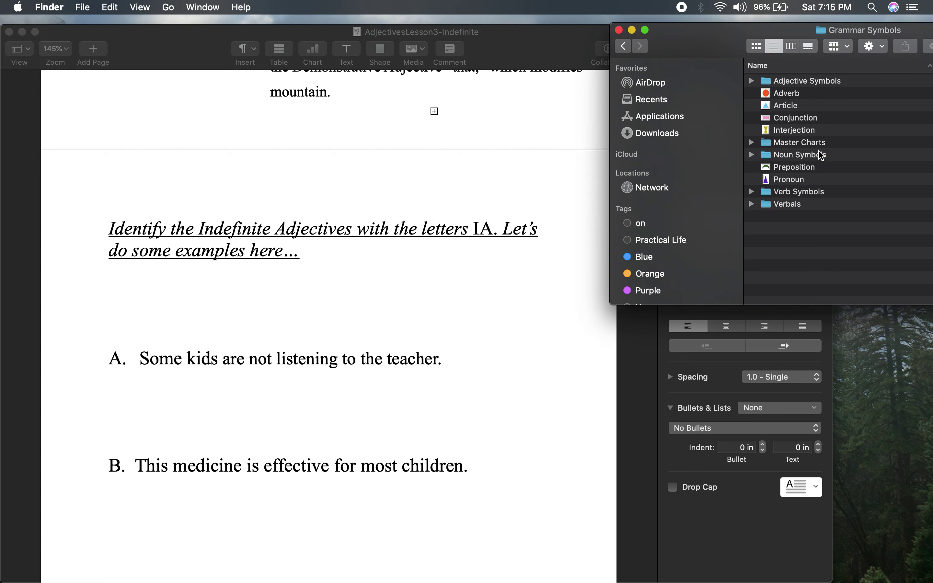
{"action": "double_click", "coordinate": [806, 156]}
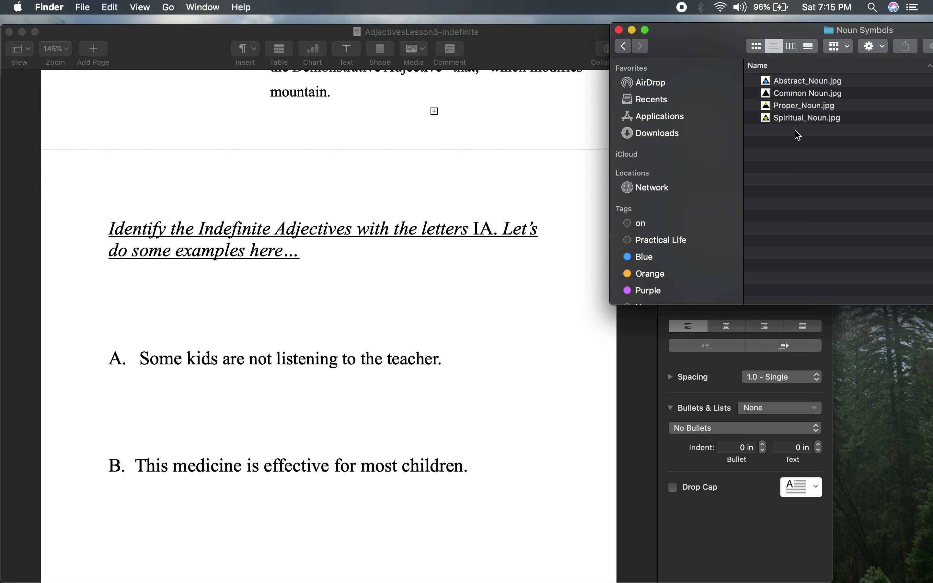
{"action": "left_click", "coordinate": [779, 95]}
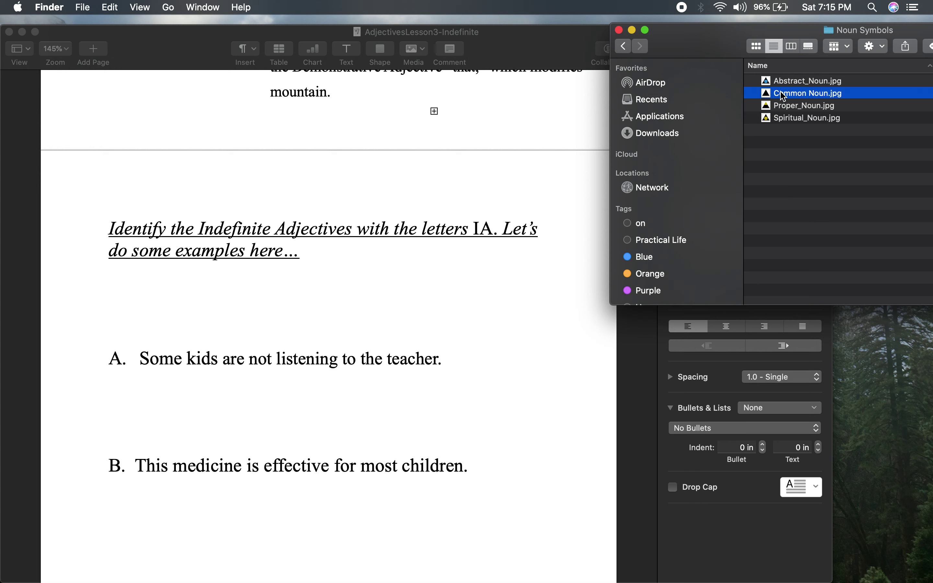
{"action": "left_click_drag", "start_coordinate": [783, 97], "coordinate": [408, 309]}
Shrink the triangle to about 0.44 in and paste a second copy above the start of sentence A.
{"action": "left_click", "coordinate": [393, 296]}
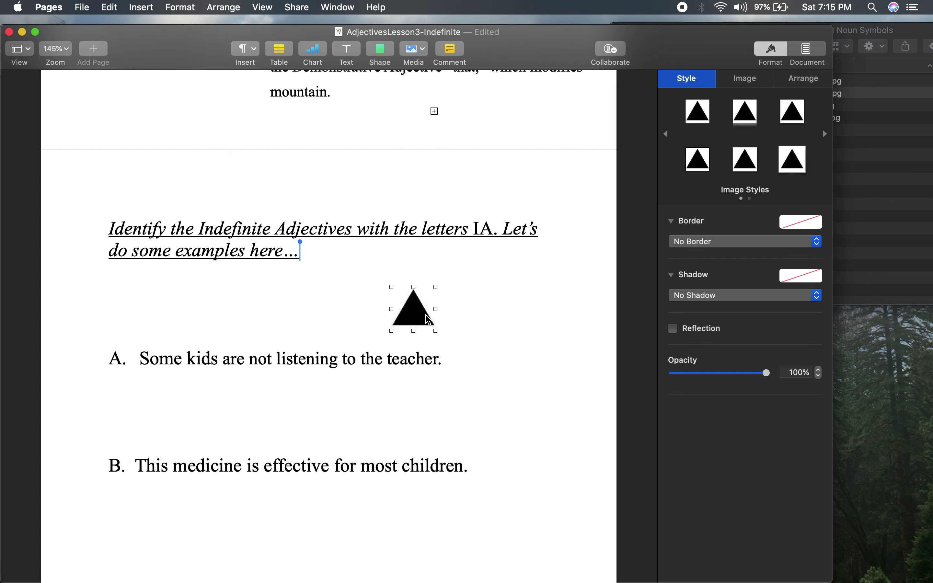
{"action": "left_click", "coordinate": [210, 330]}
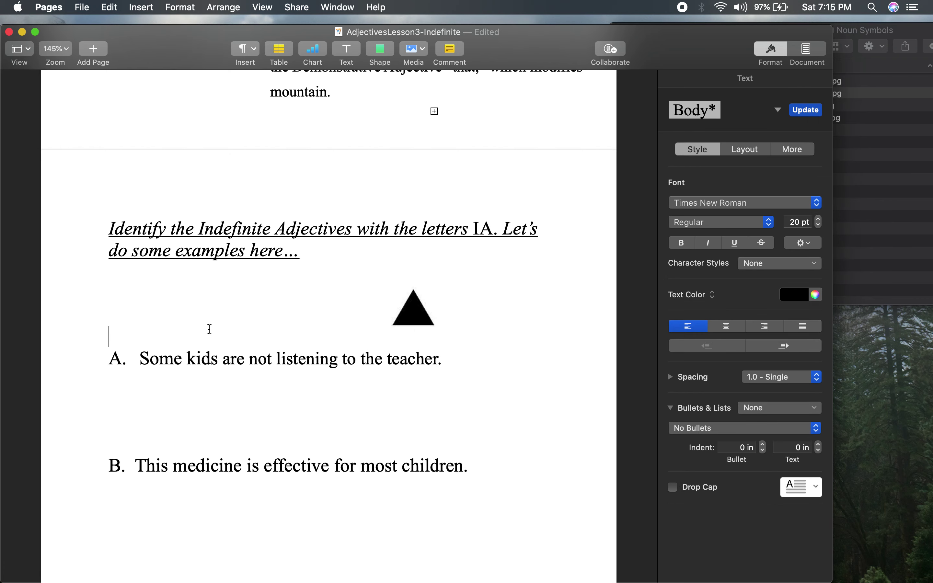
{"action": "key", "text": "super+v"}
{"action": "left_click_drag", "start_coordinate": [324, 326], "coordinate": [204, 312]}
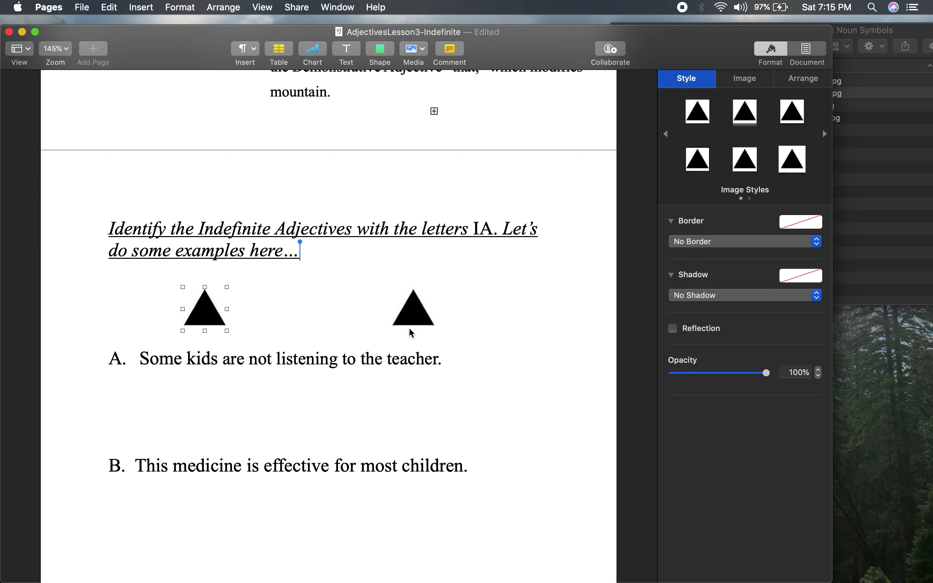
Insert the light-blue Article triangle from Grammar Symbols above sentence A.
{"action": "left_click", "coordinate": [894, 37]}
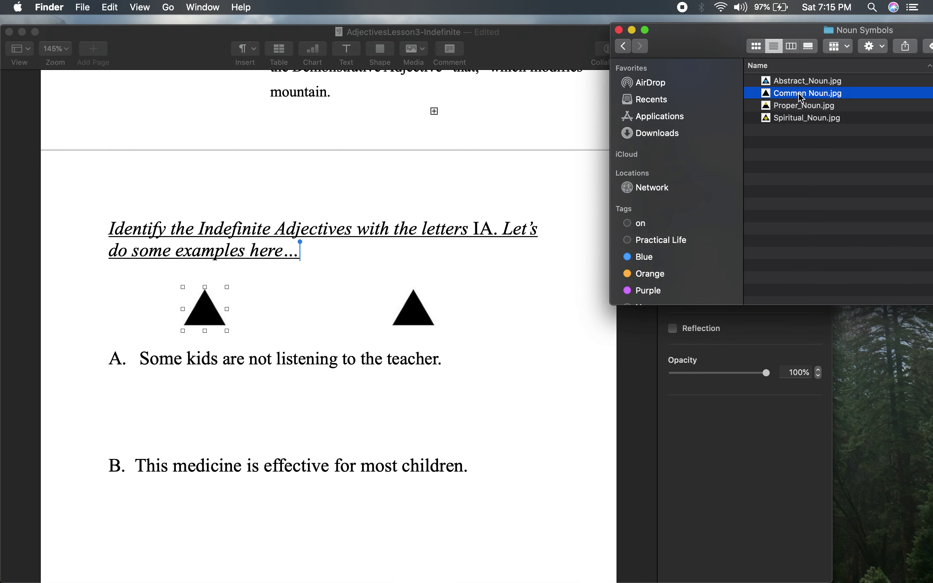
{"action": "left_click", "coordinate": [624, 45]}
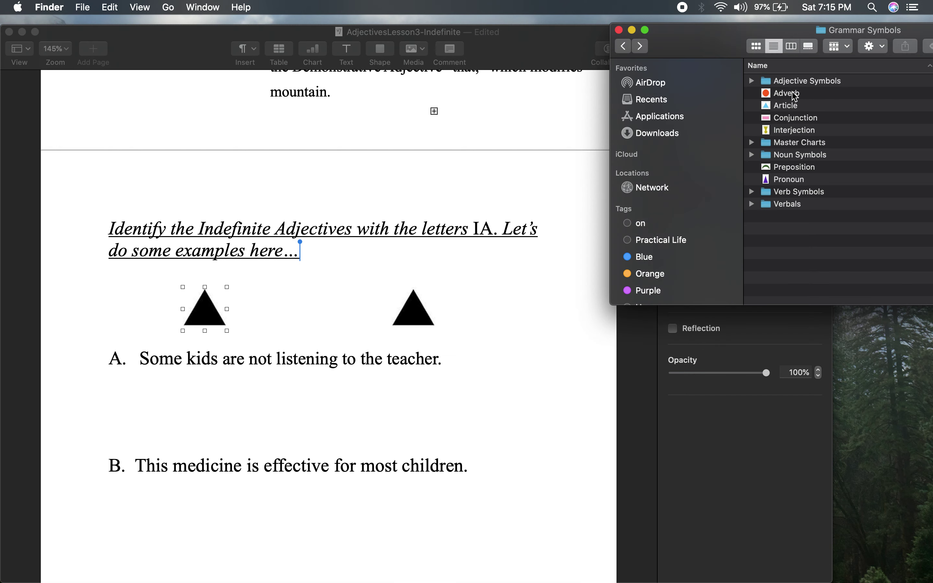
{"action": "left_click_drag", "start_coordinate": [787, 108], "coordinate": [373, 326]}
{"action": "left_click", "coordinate": [380, 324]}
{"action": "left_click", "coordinate": [473, 274]}
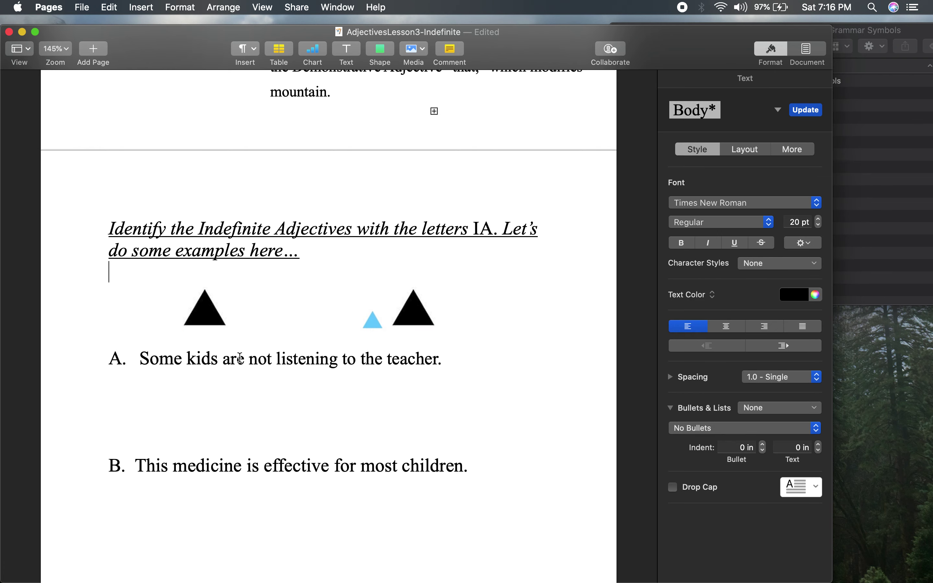
Insert Verb.jpg from Verb Symbols, enlarge the red circle and set it among the triangles.
{"action": "left_click", "coordinate": [897, 30]}
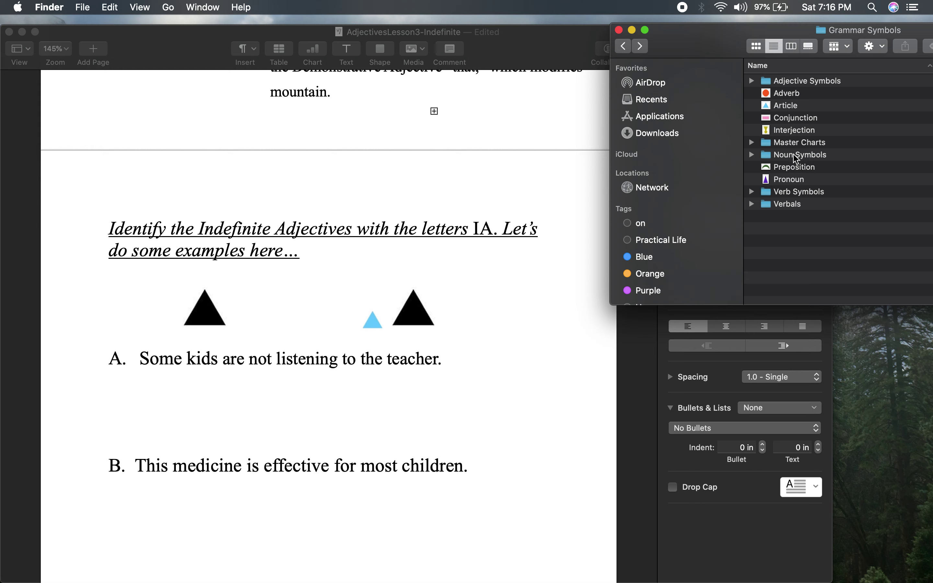
{"action": "double_click", "coordinate": [798, 191]}
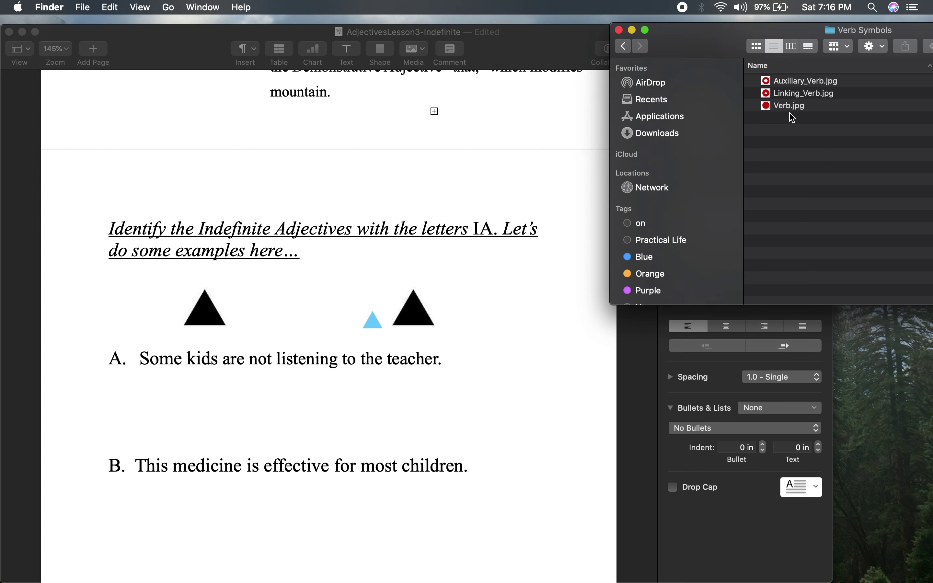
{"action": "left_click", "coordinate": [785, 108]}
{"action": "left_click_drag", "start_coordinate": [785, 111], "coordinate": [313, 308]}
{"action": "left_click_drag", "start_coordinate": [337, 347], "coordinate": [320, 309]}
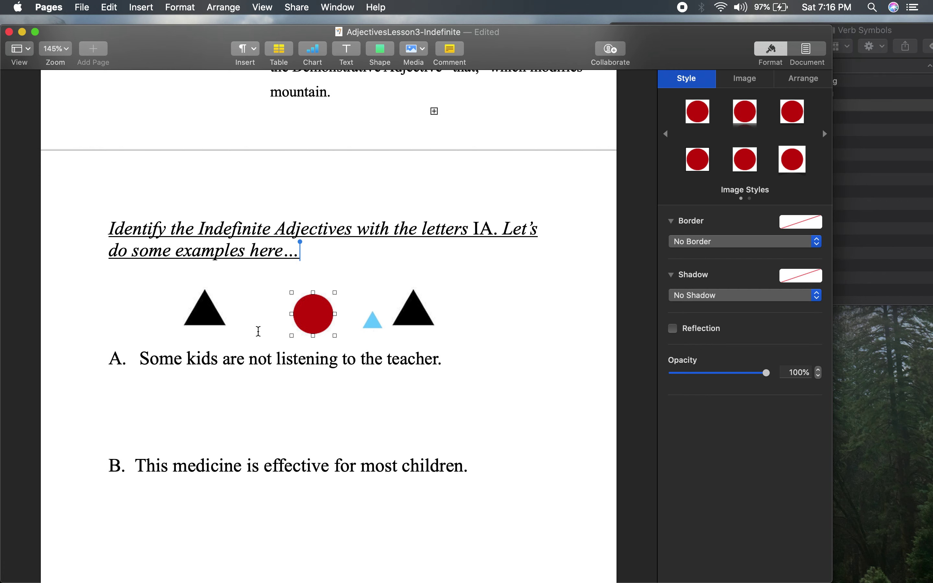
Insert the orange Adverb image from Grammar Symbols above sentence A.
{"action": "left_click", "coordinate": [866, 30]}
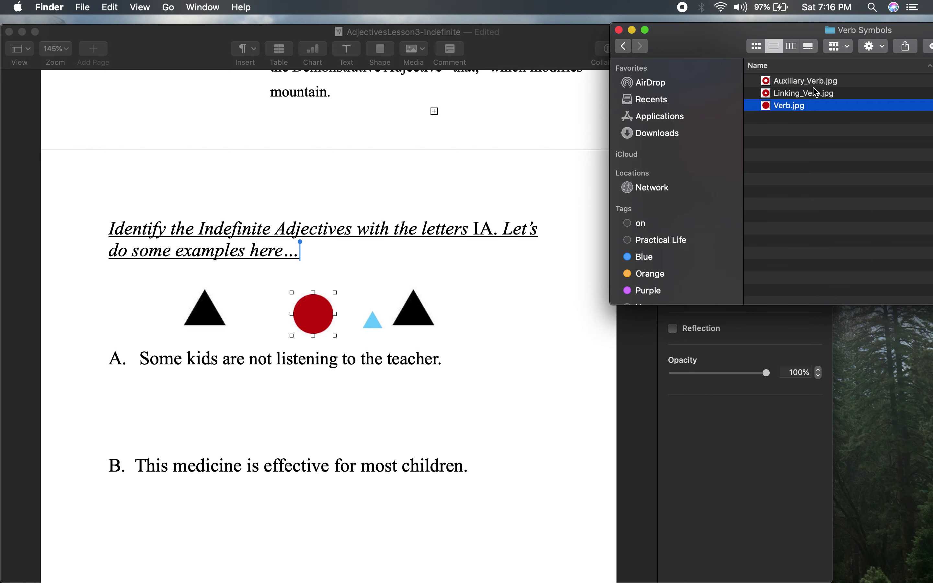
{"action": "left_click", "coordinate": [624, 49]}
{"action": "left_click", "coordinate": [793, 98]}
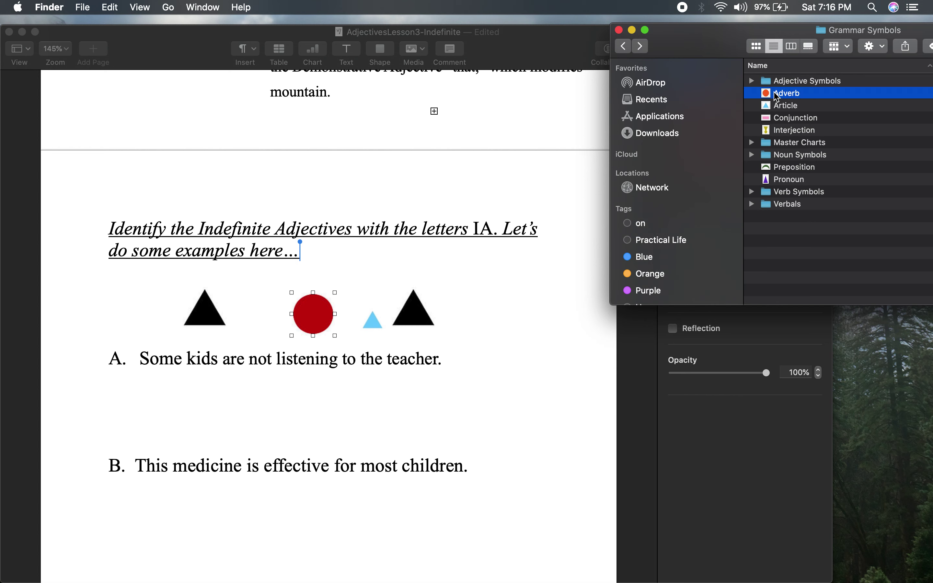
{"action": "left_click_drag", "start_coordinate": [708, 124], "coordinate": [317, 308]}
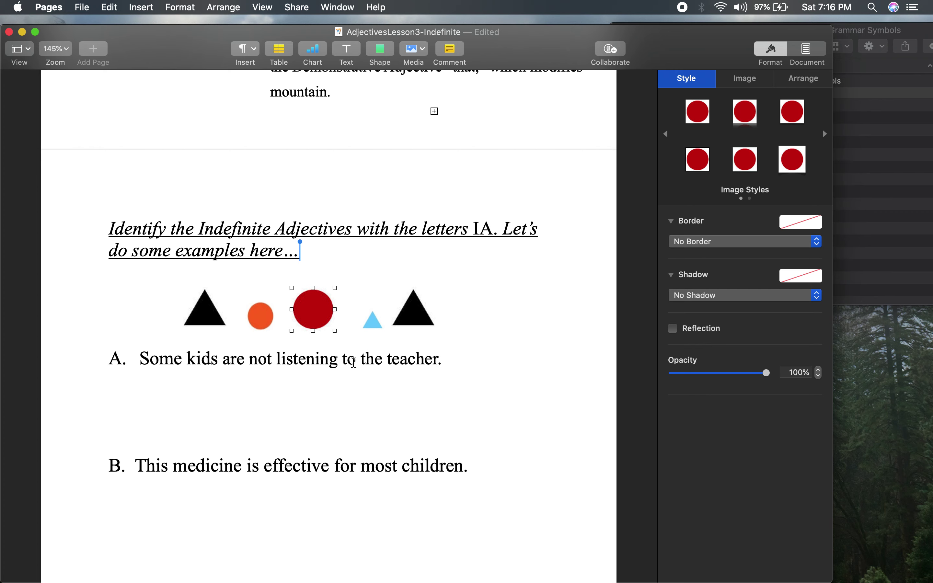
Insert the green Preposition arc, shrink it to about 0.61 × 0.39 in, and arrange it in the row.
{"action": "left_click", "coordinate": [870, 37]}
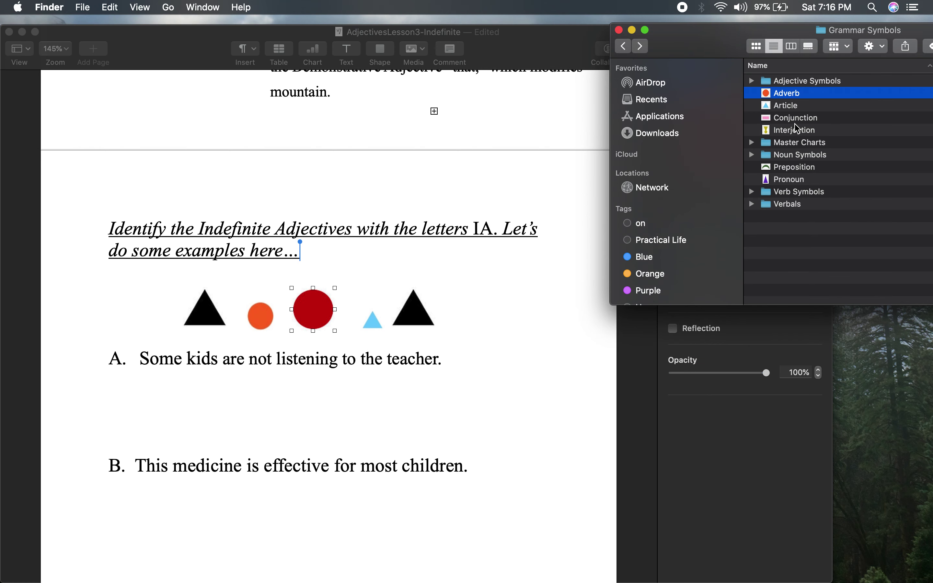
{"action": "left_click", "coordinate": [789, 169]}
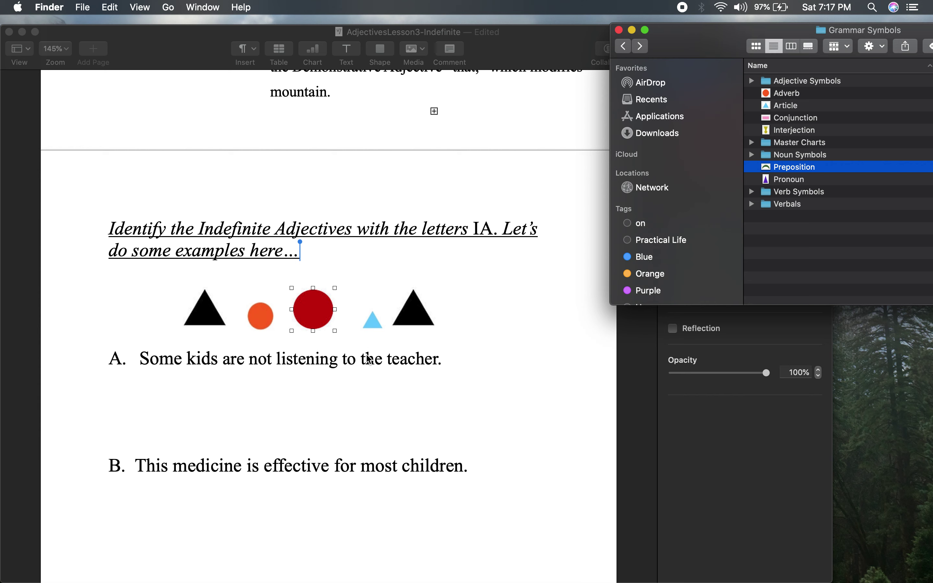
{"action": "left_click_drag", "start_coordinate": [787, 167], "coordinate": [350, 320]}
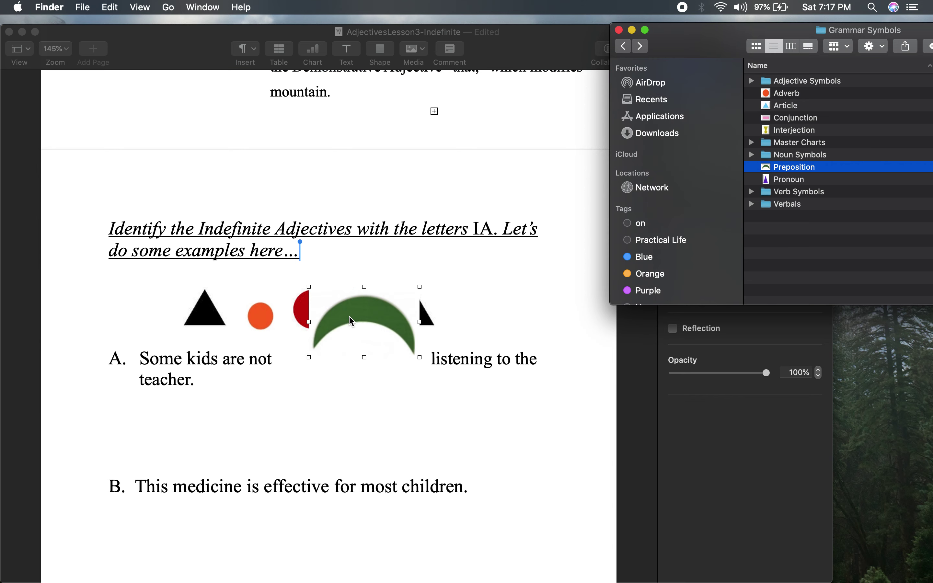
{"action": "left_click", "coordinate": [309, 293]}
{"action": "left_click_drag", "start_coordinate": [308, 288], "coordinate": [414, 320]}
{"action": "left_click", "coordinate": [360, 287]}
{"action": "left_click", "coordinate": [389, 275]}
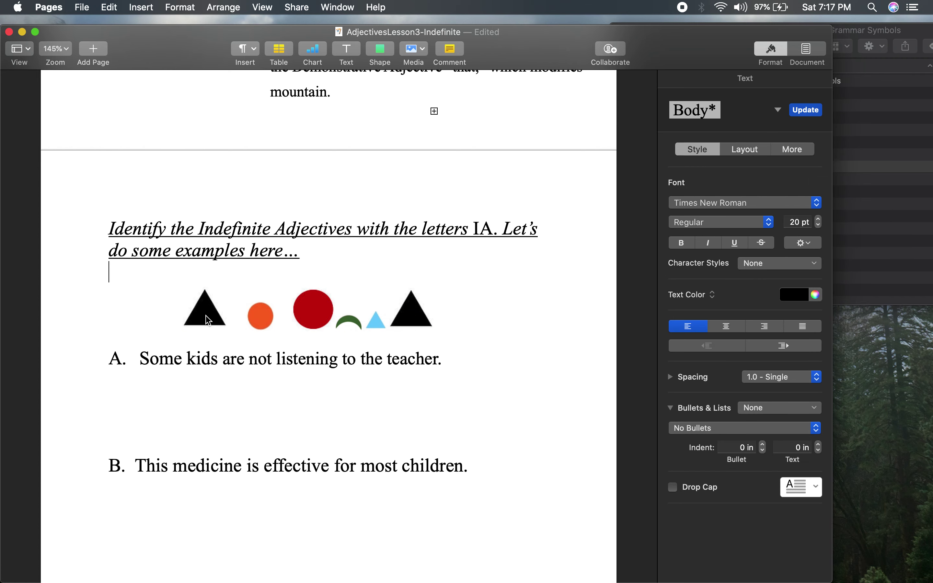
Insert the indefinite-adjective triangle from Adjective Symbols and shrink it into the row above 'Some'.
{"action": "left_click", "coordinate": [887, 34]}
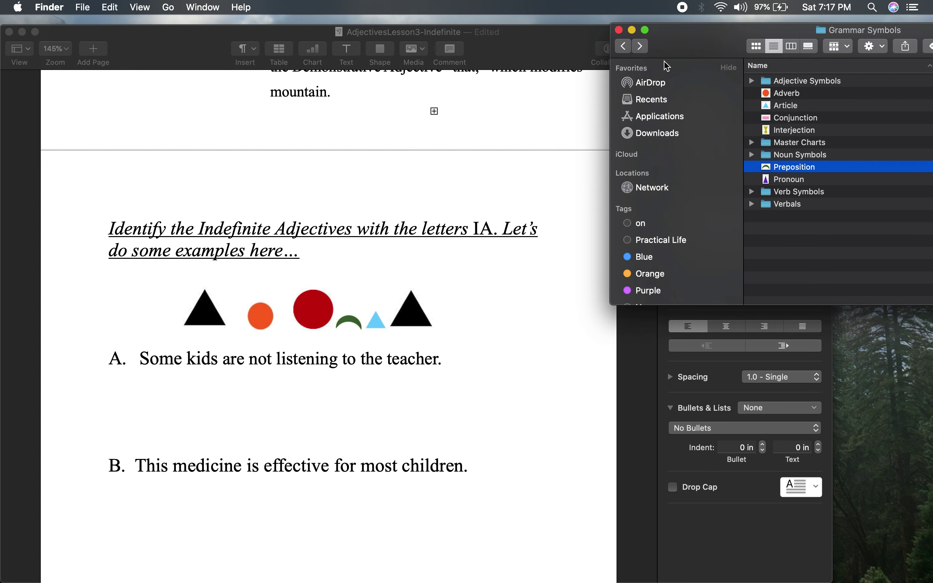
{"action": "double_click", "coordinate": [821, 81]}
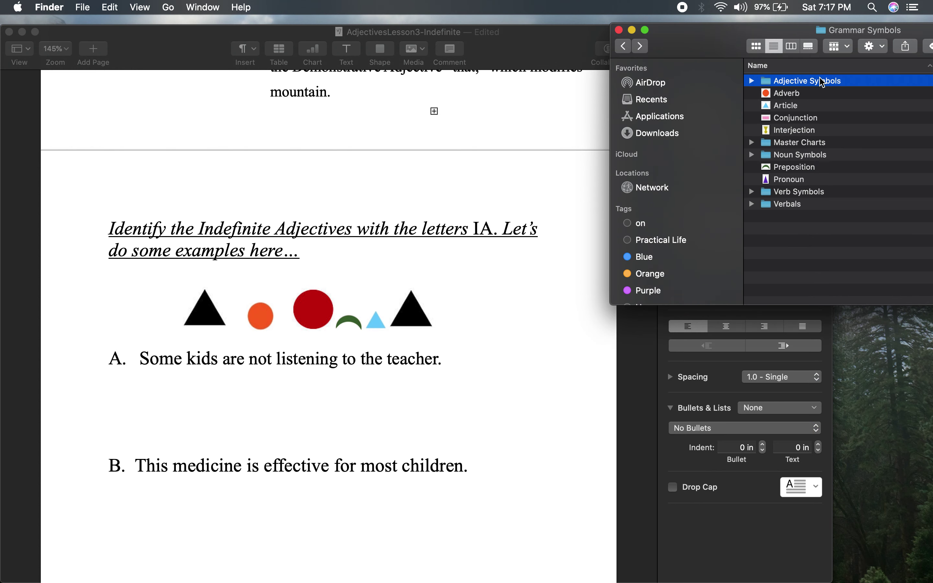
{"action": "left_click_drag", "start_coordinate": [806, 107], "coordinate": [172, 312]}
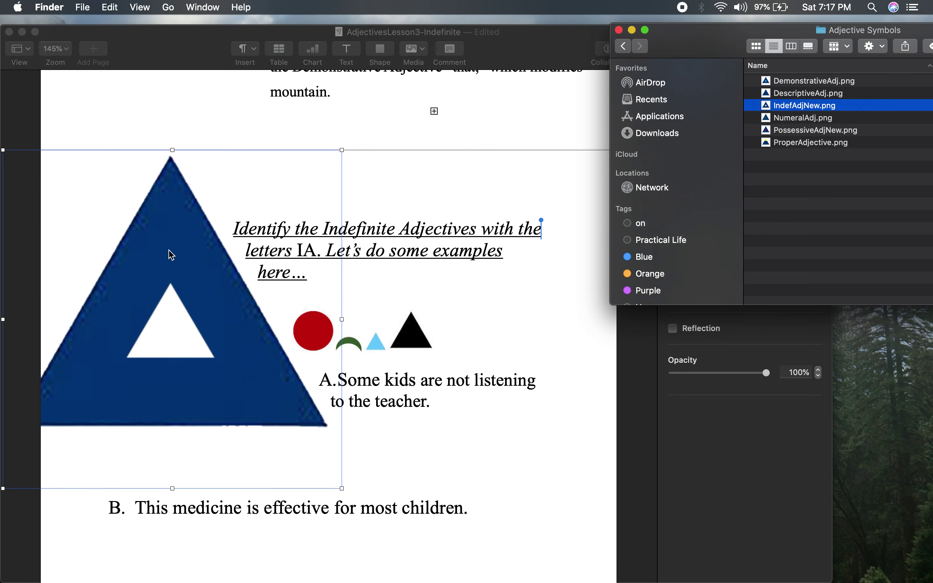
{"action": "left_click", "coordinate": [4, 152]}
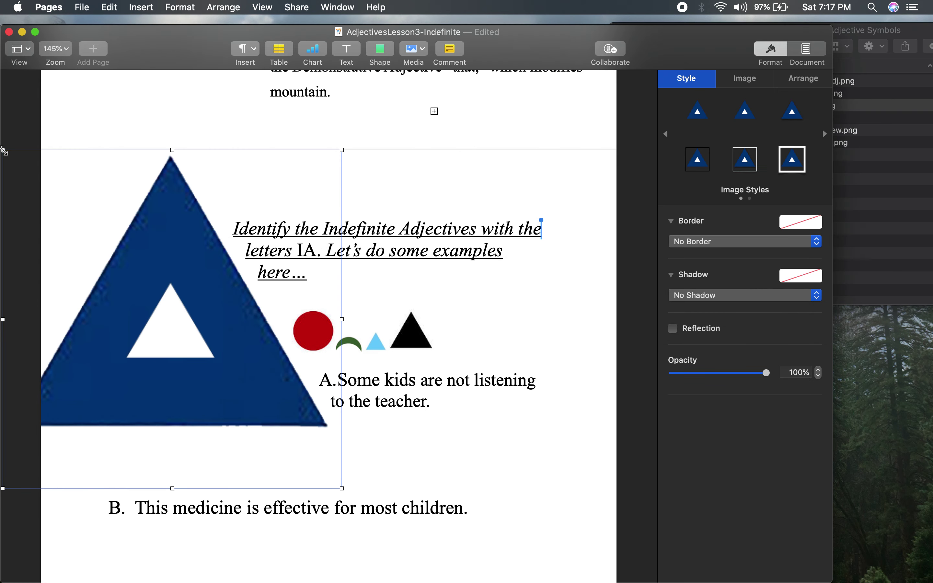
{"action": "left_click_drag", "start_coordinate": [4, 152], "coordinate": [82, 215]}
{"action": "left_click_drag", "start_coordinate": [383, 150], "coordinate": [164, 399]}
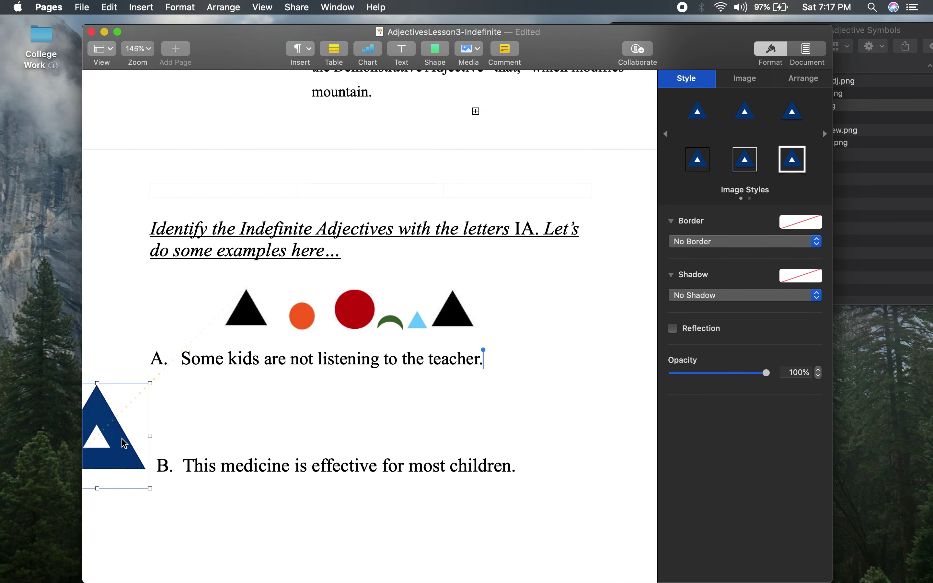
{"action": "left_click_drag", "start_coordinate": [123, 440], "coordinate": [197, 315]}
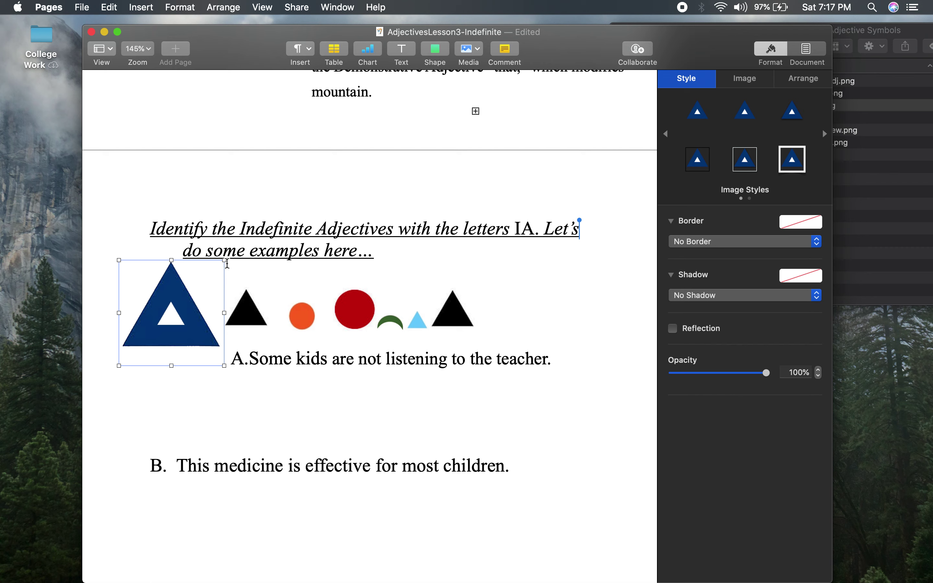
{"action": "left_click_drag", "start_coordinate": [223, 259], "coordinate": [207, 321]}
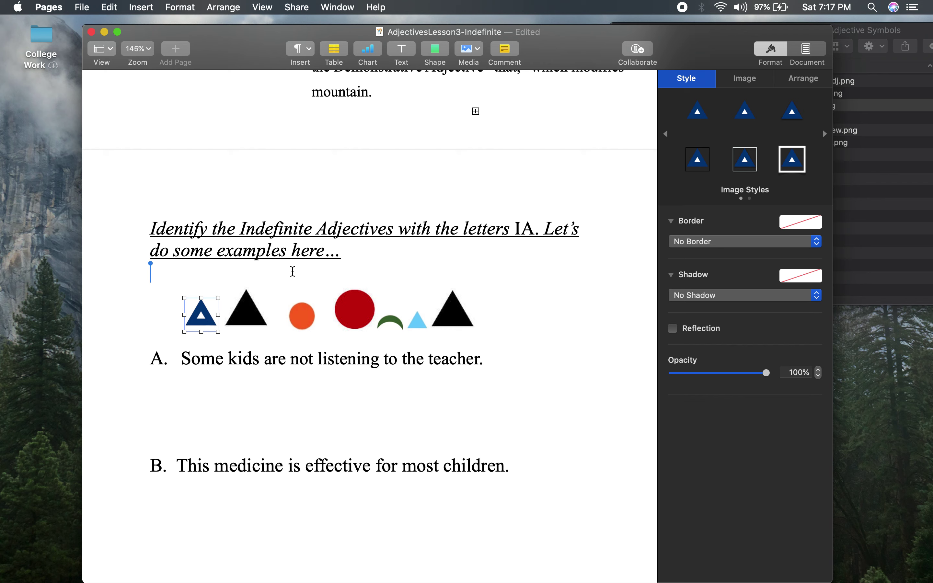
Type 'Some=IA' on the blank line under sentence A, then scroll down to sentence C.
{"action": "left_click", "coordinate": [548, 276]}
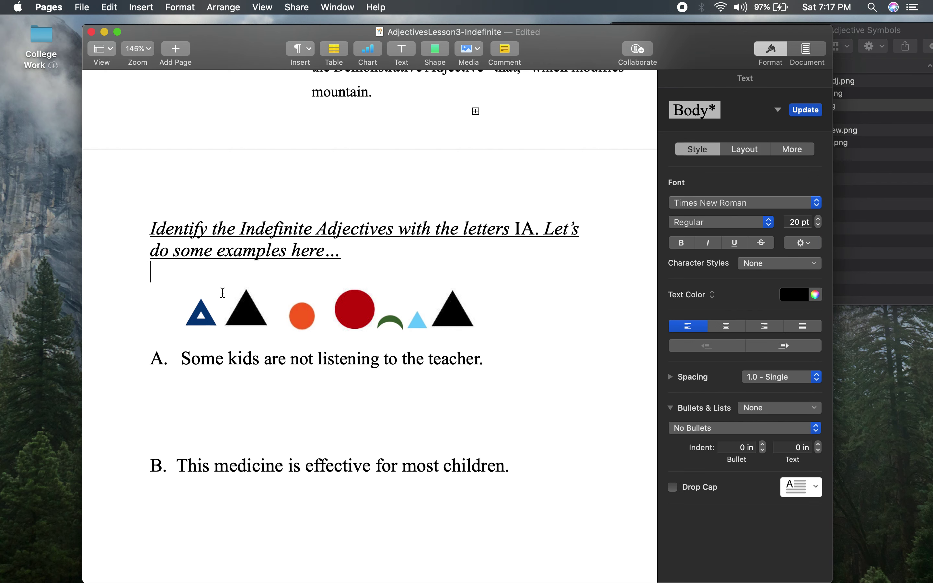
{"action": "left_click", "coordinate": [256, 387]}
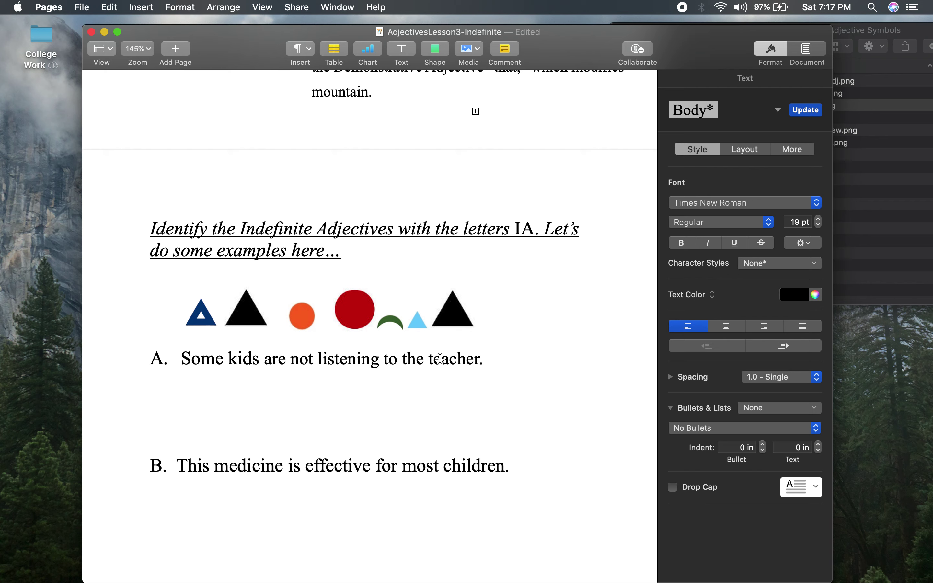
{"action": "type", "text": "Some=I"}
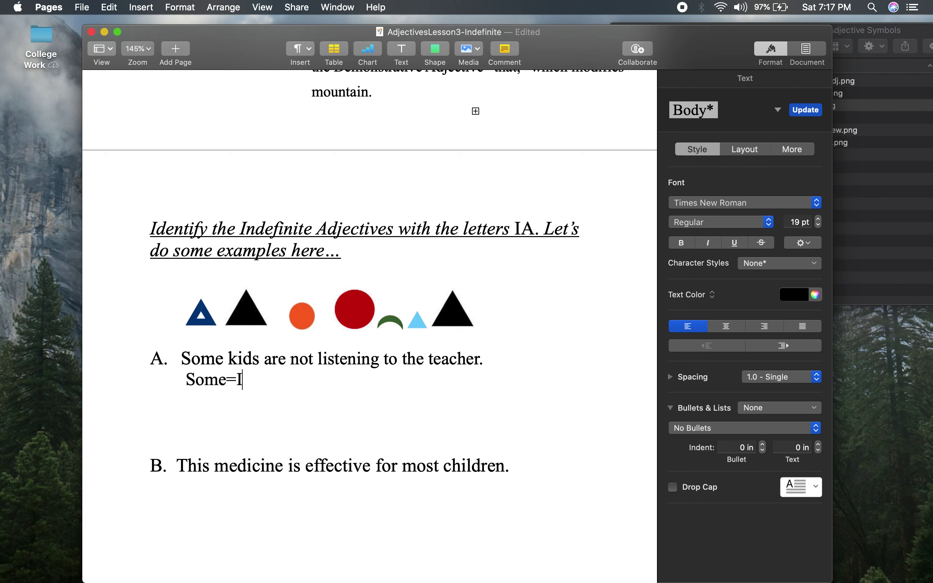
{"action": "type", "text": "A"}
{"action": "scroll", "coordinate": [371, 412], "scroll_direction": "down", "scroll_amount": 4}
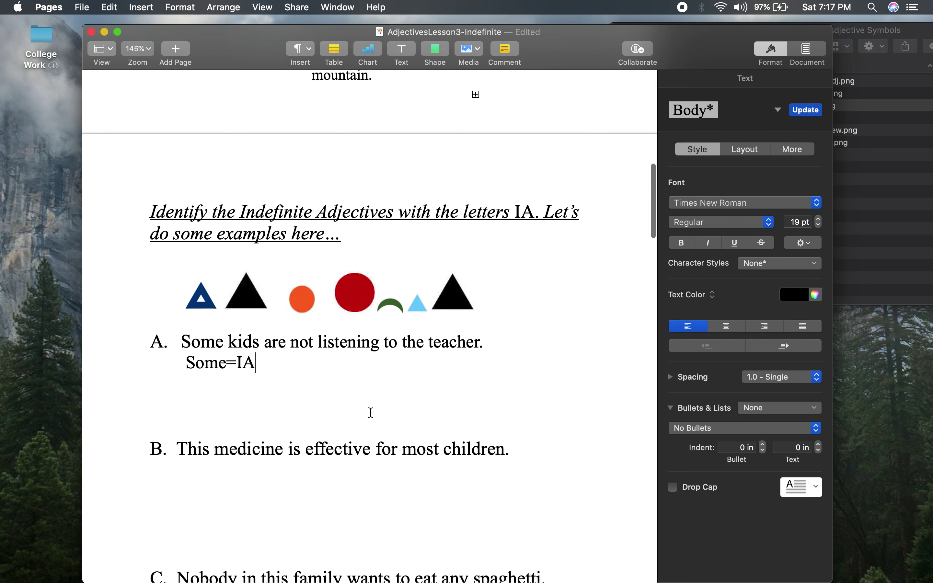
{"action": "scroll", "coordinate": [371, 413], "scroll_direction": "down", "scroll_amount": 3}
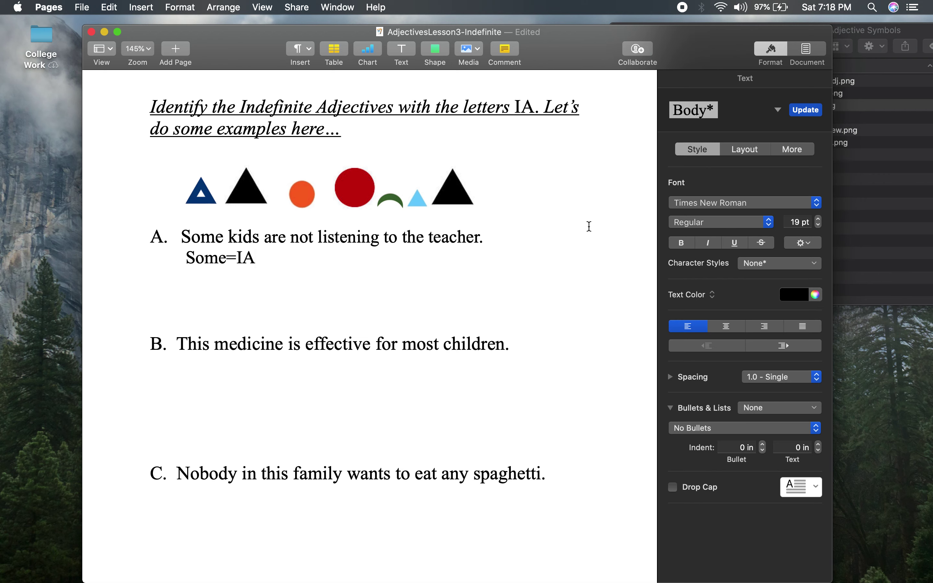
Paste a copy of the row-A black triangle onto the line above sentence B.
{"action": "left_click", "coordinate": [900, 29]}
{"action": "left_click", "coordinate": [623, 46]}
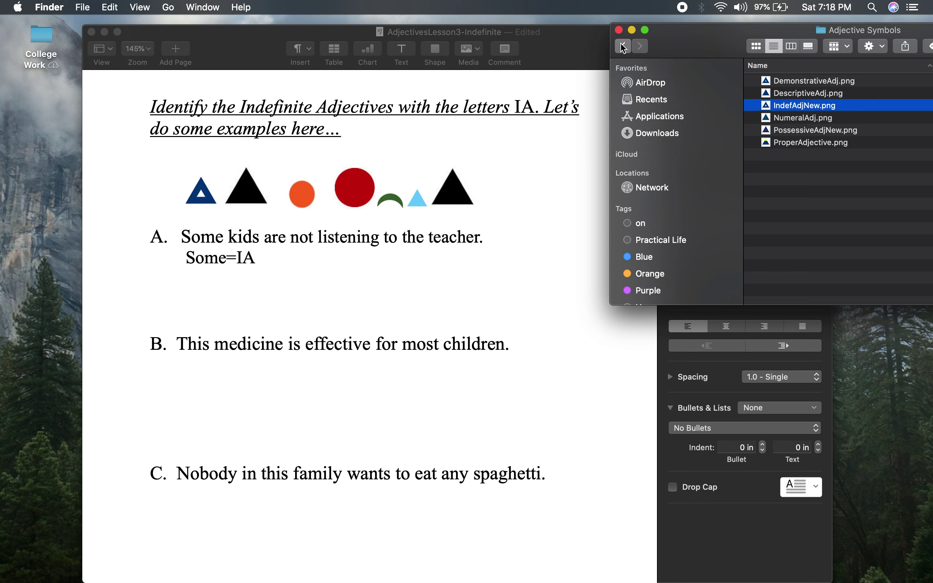
{"action": "left_click", "coordinate": [806, 158]}
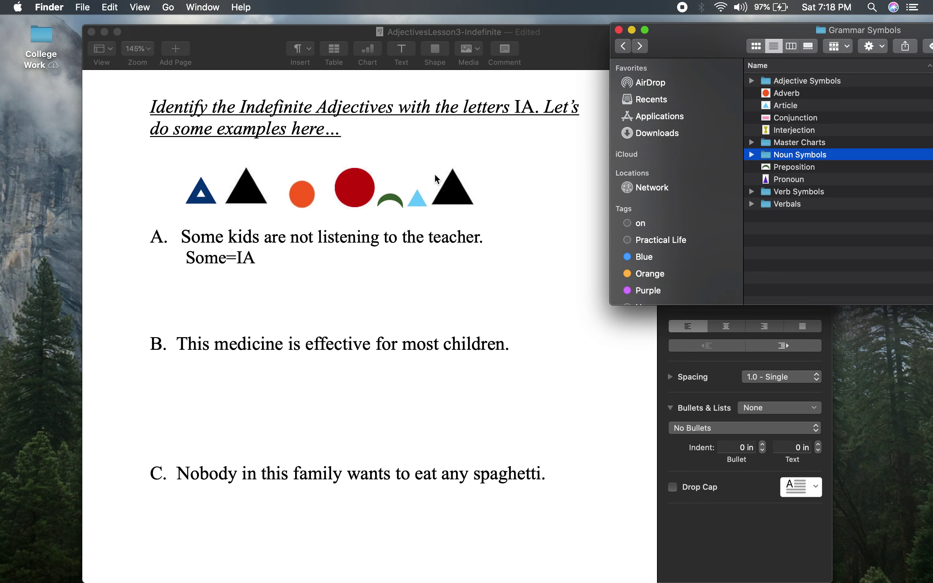
{"action": "left_click", "coordinate": [474, 193]}
{"action": "left_click", "coordinate": [462, 195]}
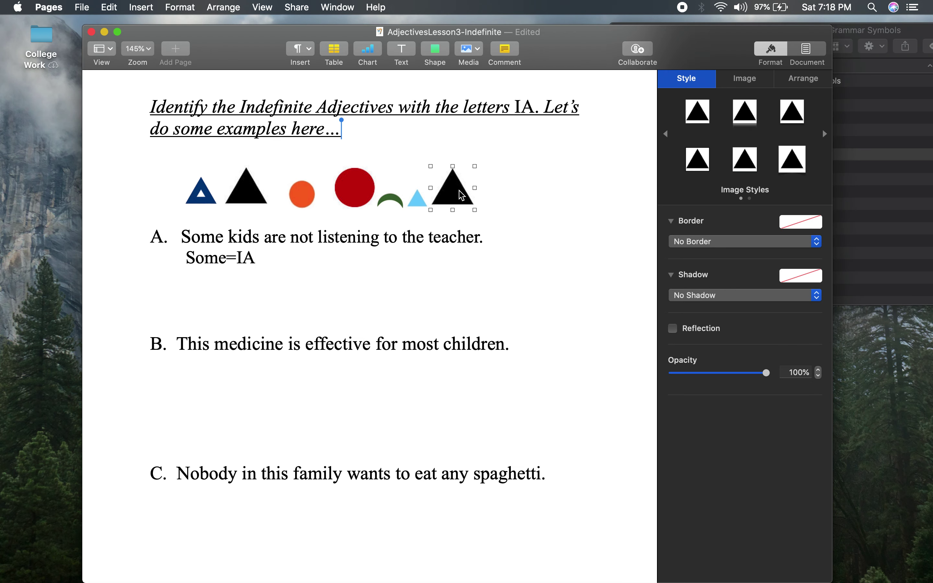
{"action": "left_click", "coordinate": [467, 320]}
{"action": "key", "text": "super+v"}
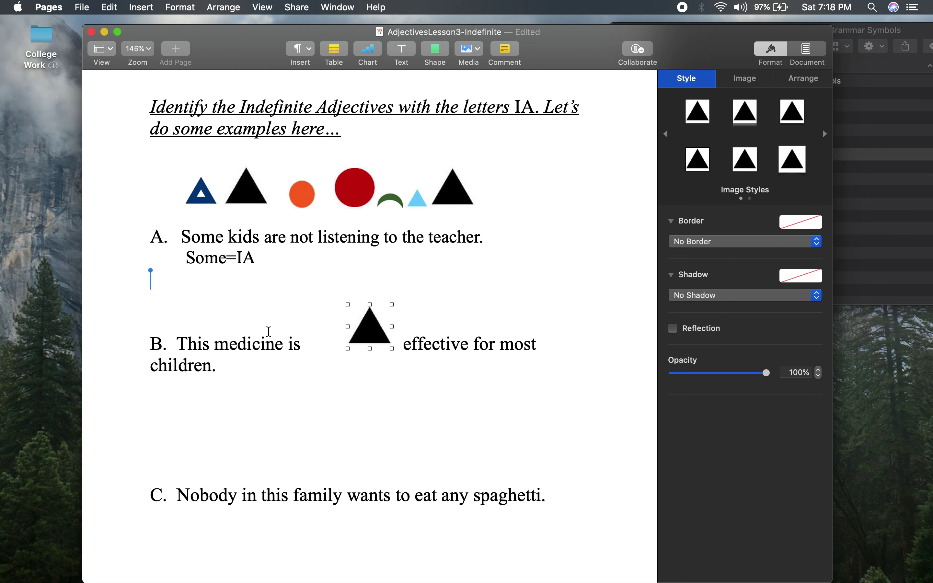
{"action": "left_click_drag", "start_coordinate": [367, 337], "coordinate": [242, 311]}
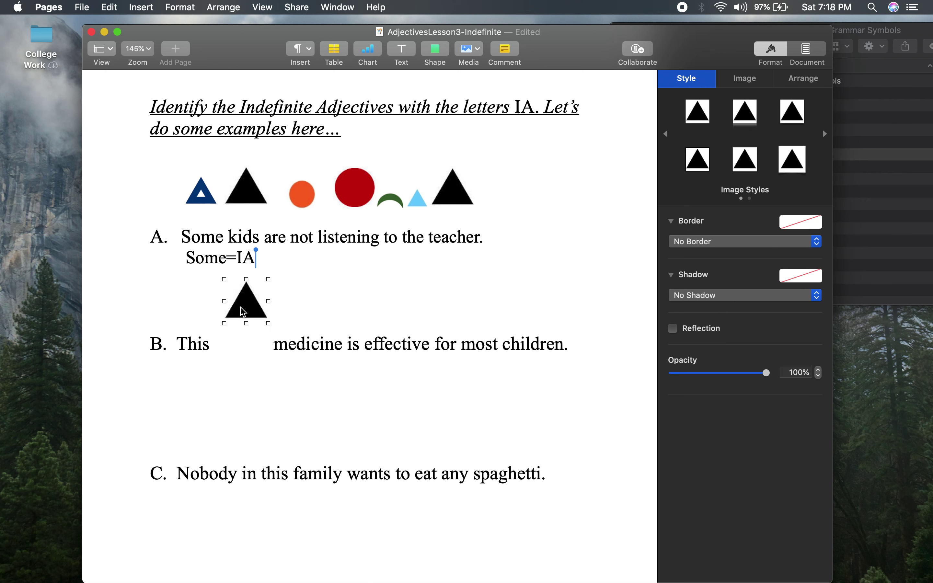
Add a blank line after Some=IA and place black triangles over 'medicine' and 'children'.
{"action": "left_click", "coordinate": [304, 257]}
{"action": "key", "text": "Return"}
{"action": "left_click", "coordinate": [247, 331]}
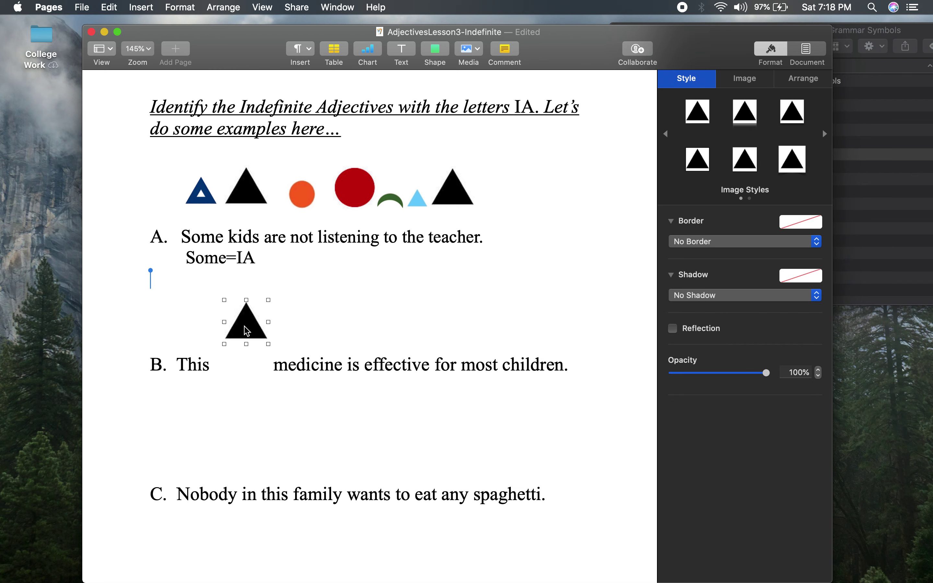
{"action": "left_click_drag", "start_coordinate": [247, 331], "coordinate": [247, 327]}
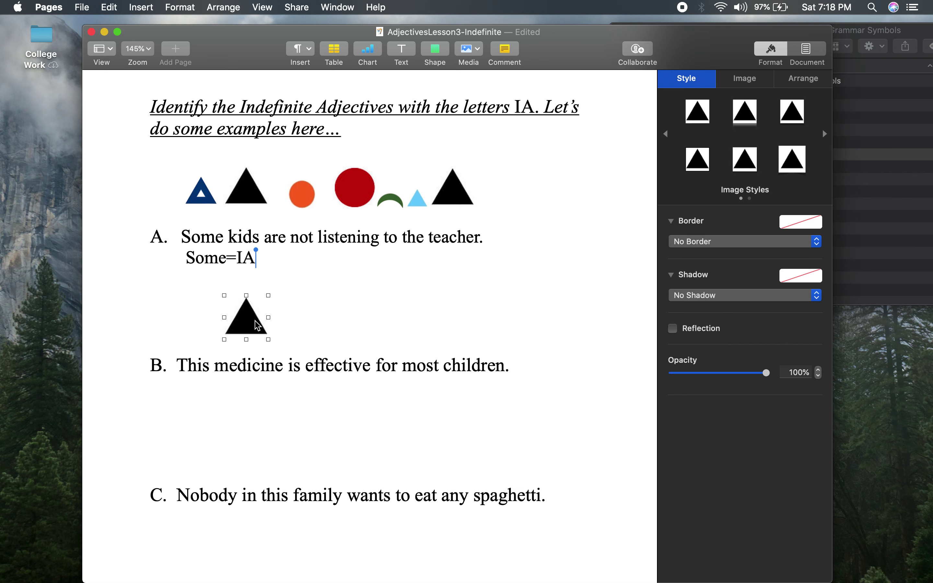
{"action": "key", "text": "super+c"}
{"action": "key", "text": "super+v"}
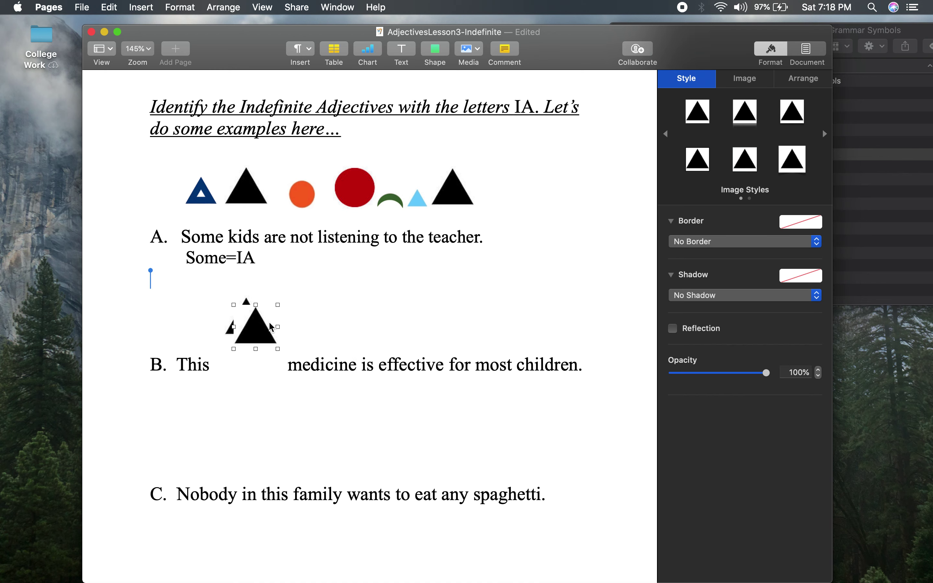
{"action": "left_click_drag", "start_coordinate": [257, 326], "coordinate": [495, 331]}
{"action": "left_click", "coordinate": [539, 312]}
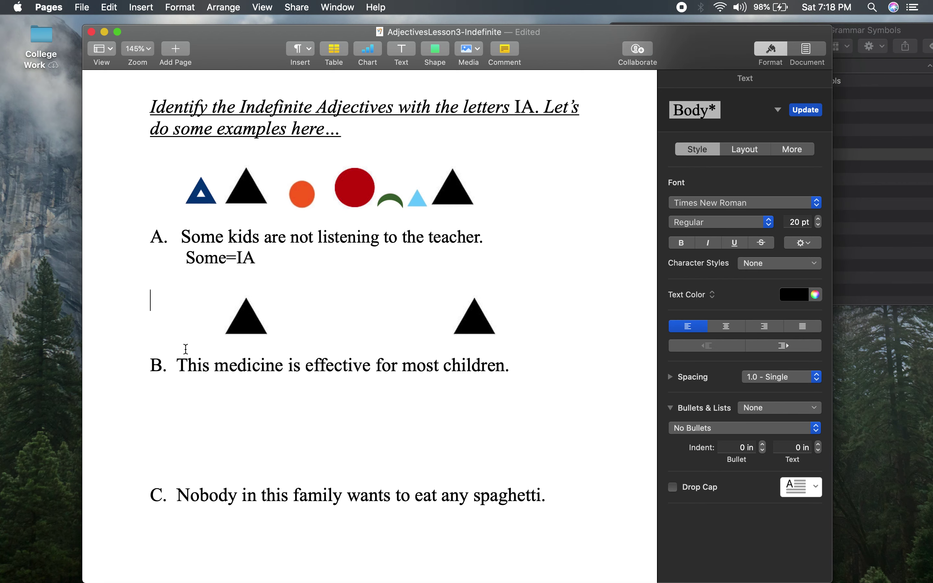
Insert DemonstrativeAdj.png from Adjective Symbols, shrink it to 0.55 in, and place it above 'This'.
{"action": "left_click", "coordinate": [922, 84]}
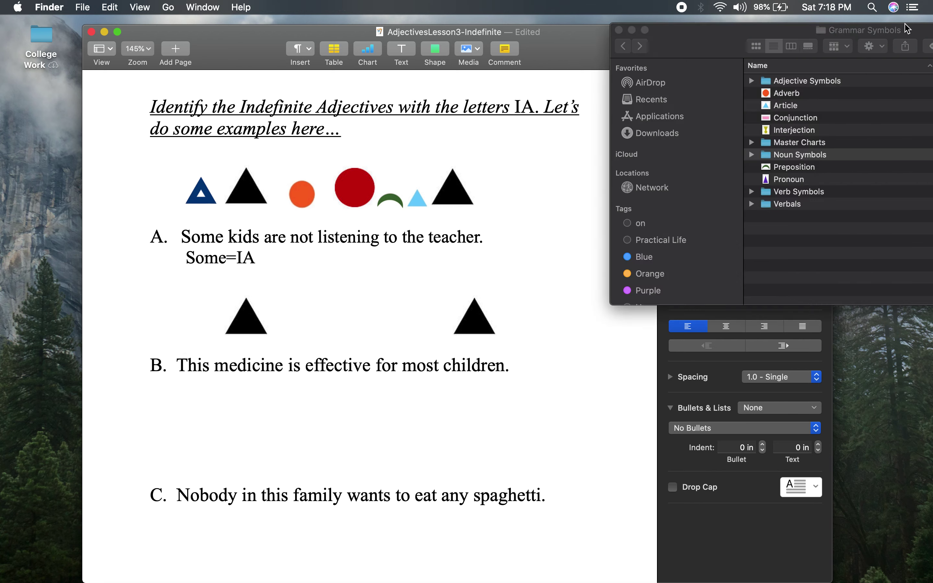
{"action": "left_click", "coordinate": [820, 85]}
{"action": "double_click", "coordinate": [819, 86]}
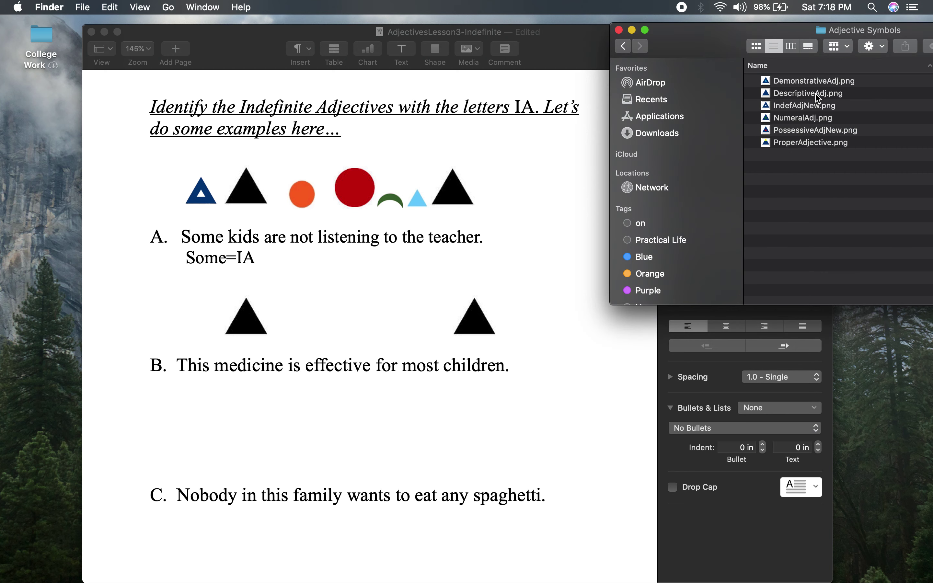
{"action": "left_click", "coordinate": [814, 85]}
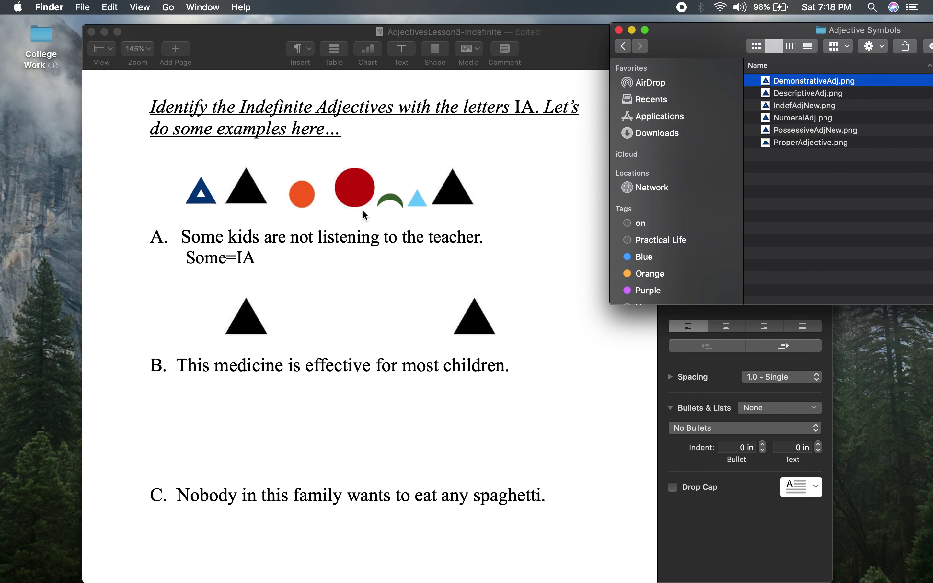
{"action": "left_click_drag", "start_coordinate": [762, 87], "coordinate": [176, 327]}
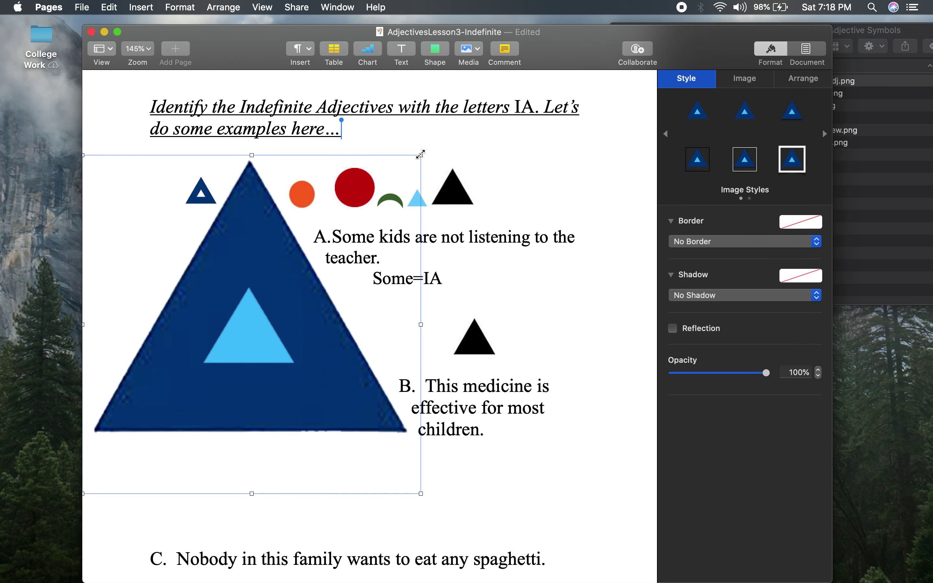
{"action": "left_click_drag", "start_coordinate": [420, 155], "coordinate": [206, 334]}
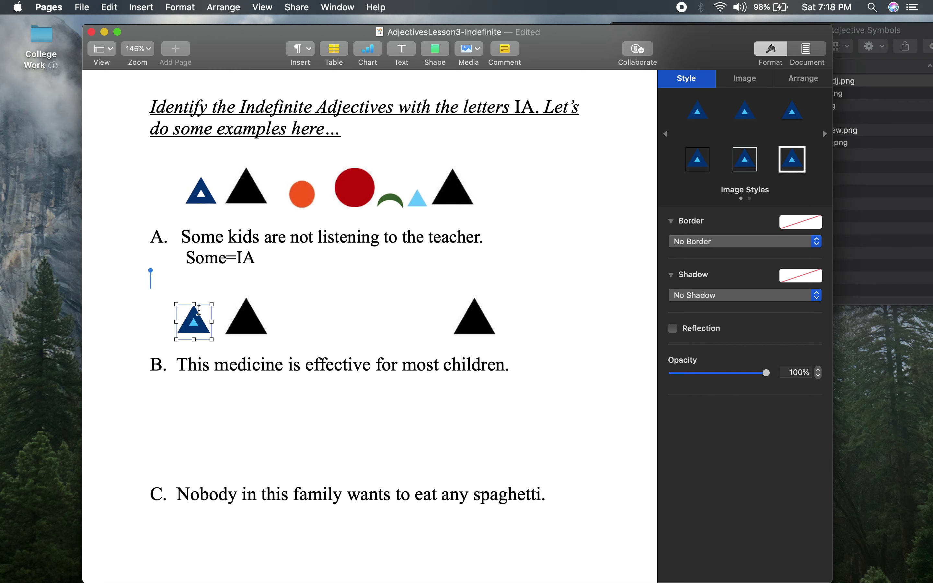
{"action": "left_click", "coordinate": [289, 308]}
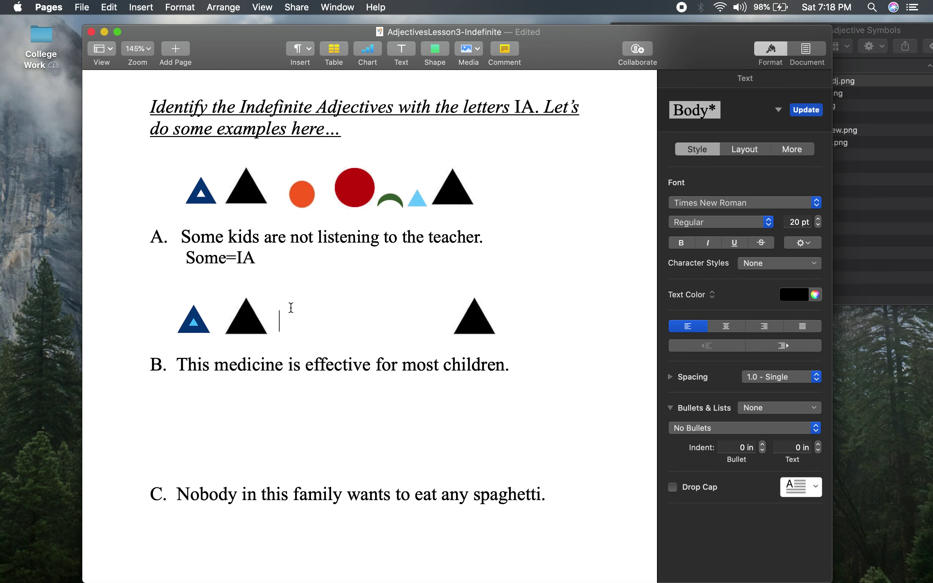
Insert Linking_Verb.jpg from Verb Symbols above sentence B and shrink the red circle.
{"action": "left_click", "coordinate": [889, 35]}
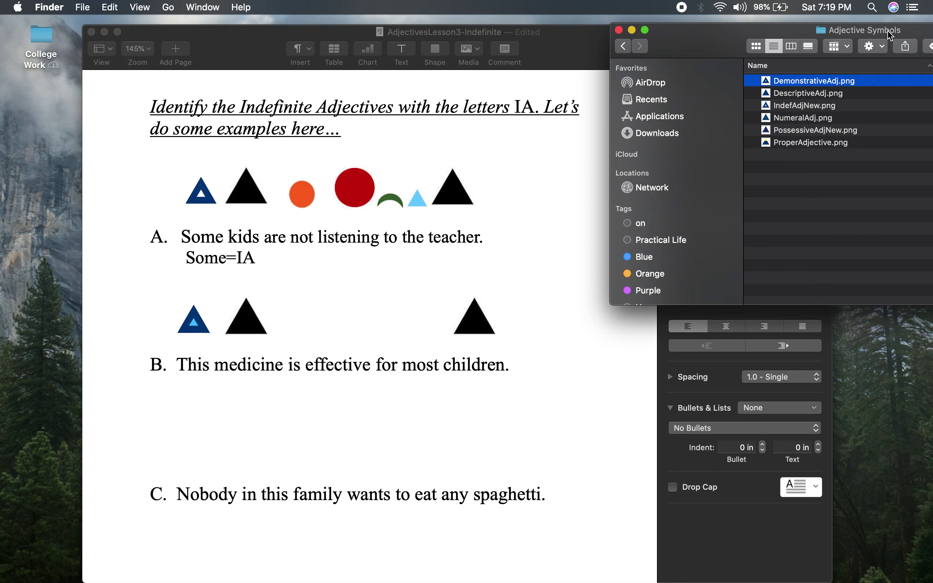
{"action": "left_click", "coordinate": [623, 46]}
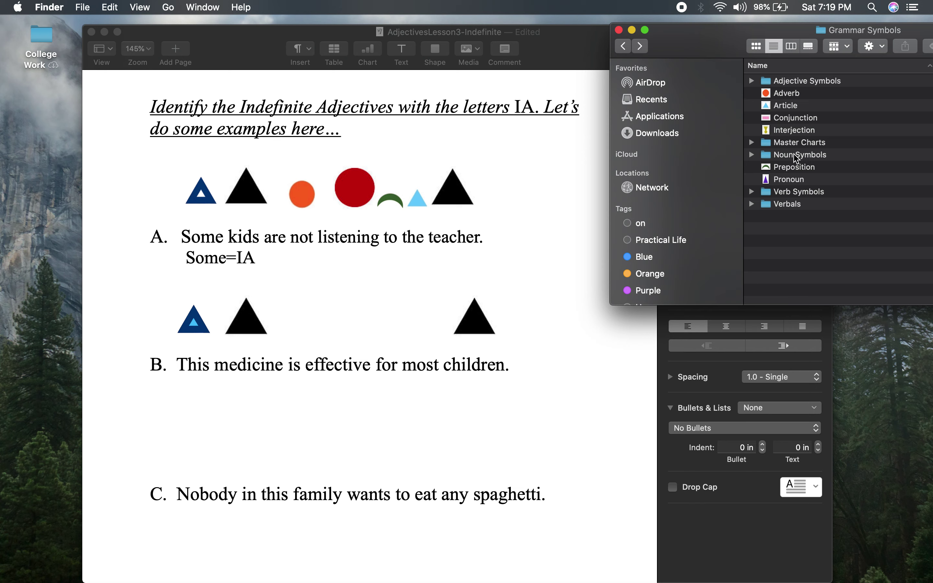
{"action": "double_click", "coordinate": [802, 194]}
{"action": "left_click", "coordinate": [790, 95]}
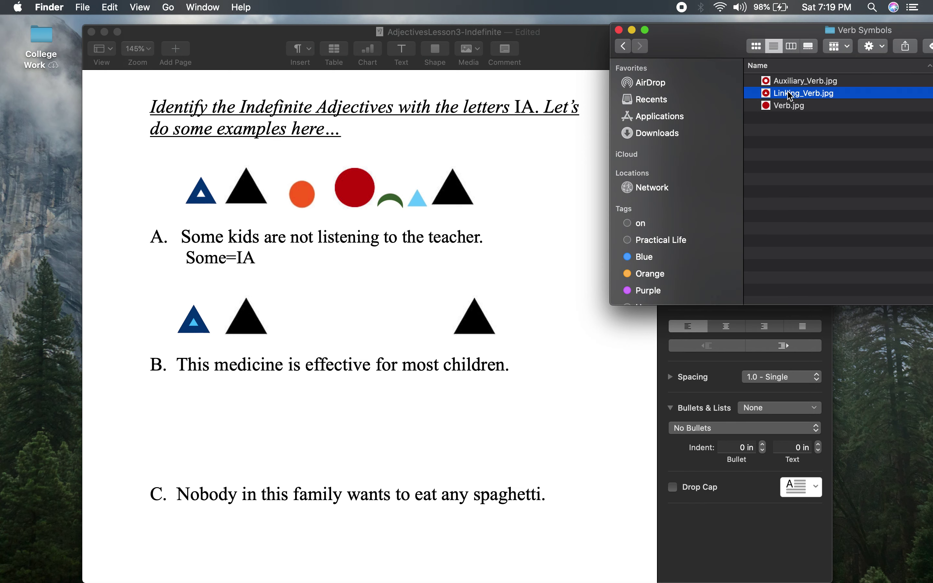
{"action": "left_click_drag", "start_coordinate": [785, 97], "coordinate": [301, 312]}
{"action": "left_click", "coordinate": [347, 298]}
{"action": "left_click", "coordinate": [319, 336]}
{"action": "left_click", "coordinate": [362, 300]}
Insert DescriptiveAdj.png, shrink it to symbol size, and place it after the red circle above 'effective'.
{"action": "left_click", "coordinate": [862, 30]}
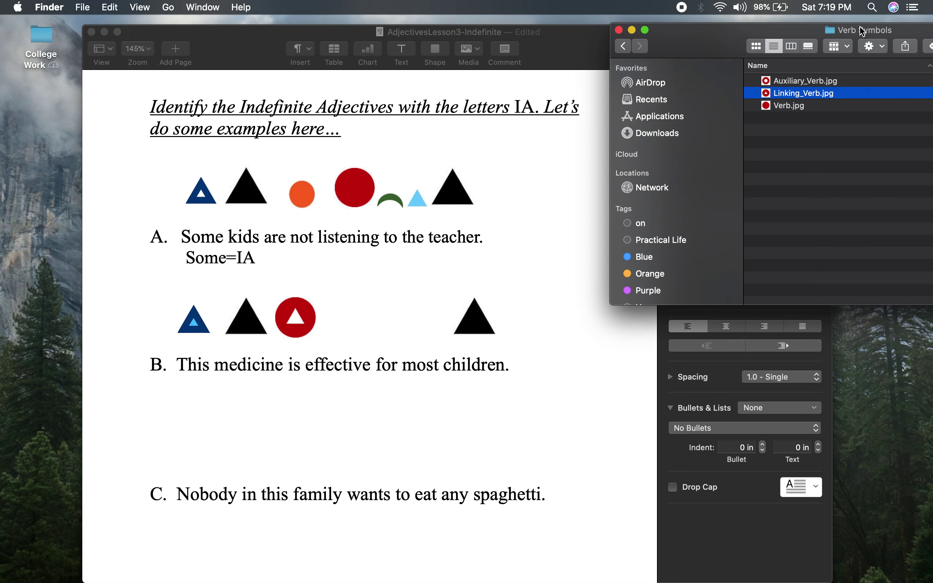
{"action": "left_click", "coordinate": [624, 46]}
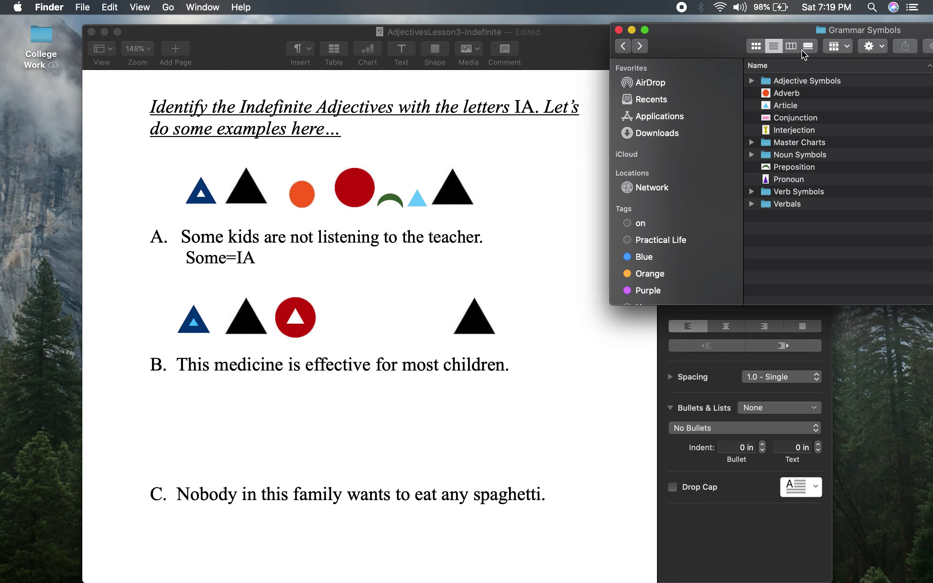
{"action": "double_click", "coordinate": [805, 84]}
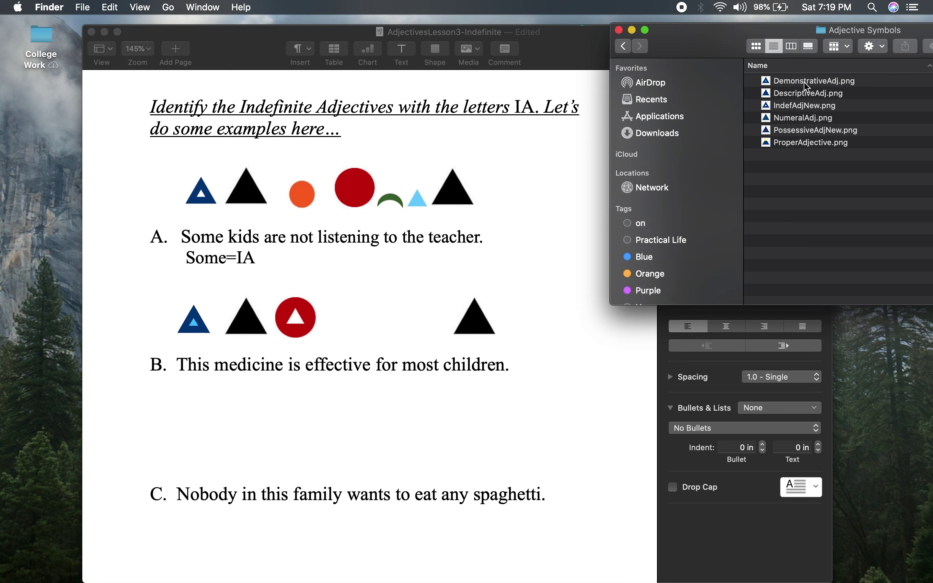
{"action": "left_click_drag", "start_coordinate": [798, 96], "coordinate": [375, 325]}
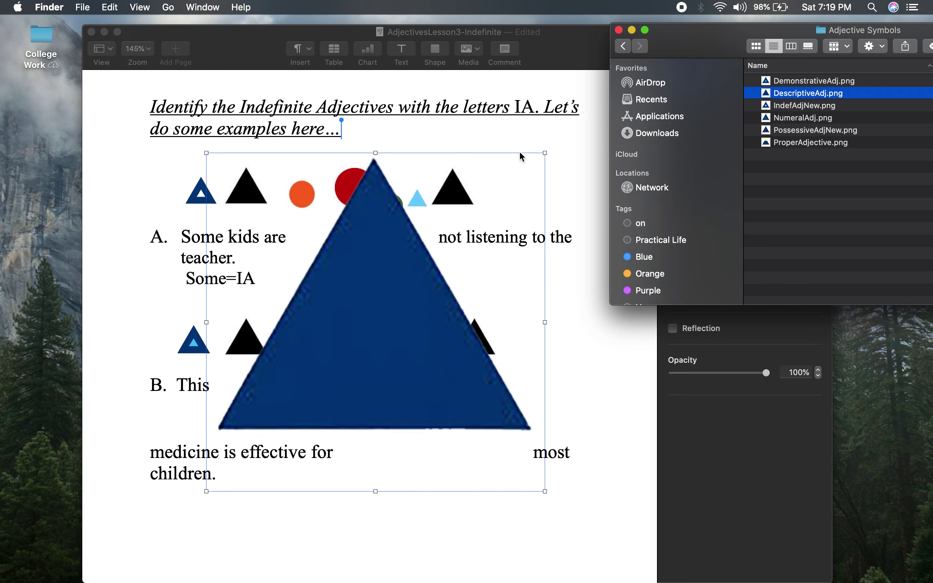
{"action": "left_click", "coordinate": [542, 153]}
{"action": "left_click_drag", "start_coordinate": [545, 153], "coordinate": [246, 470]}
{"action": "left_click_drag", "start_coordinate": [231, 481], "coordinate": [349, 330]}
{"action": "left_click", "coordinate": [426, 306]}
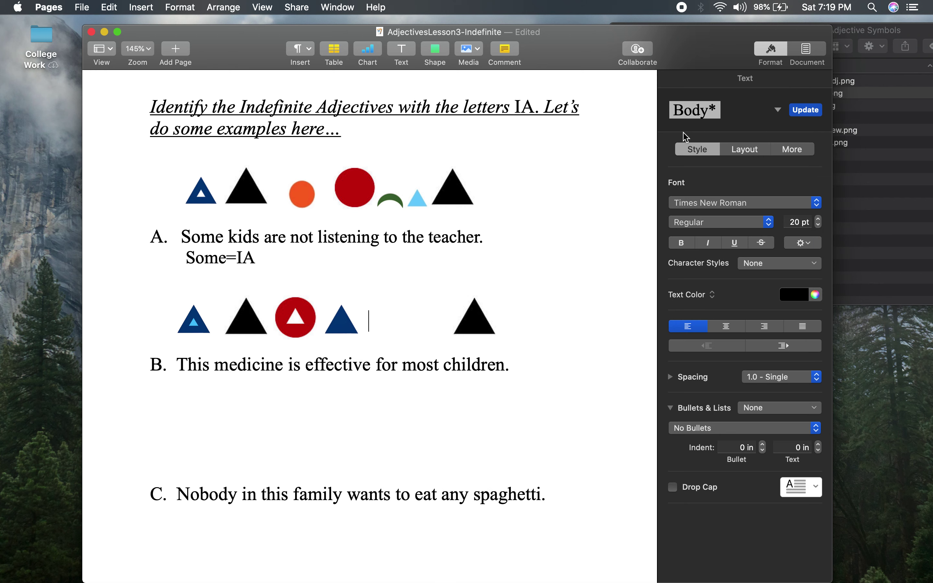
{"action": "left_click", "coordinate": [885, 32]}
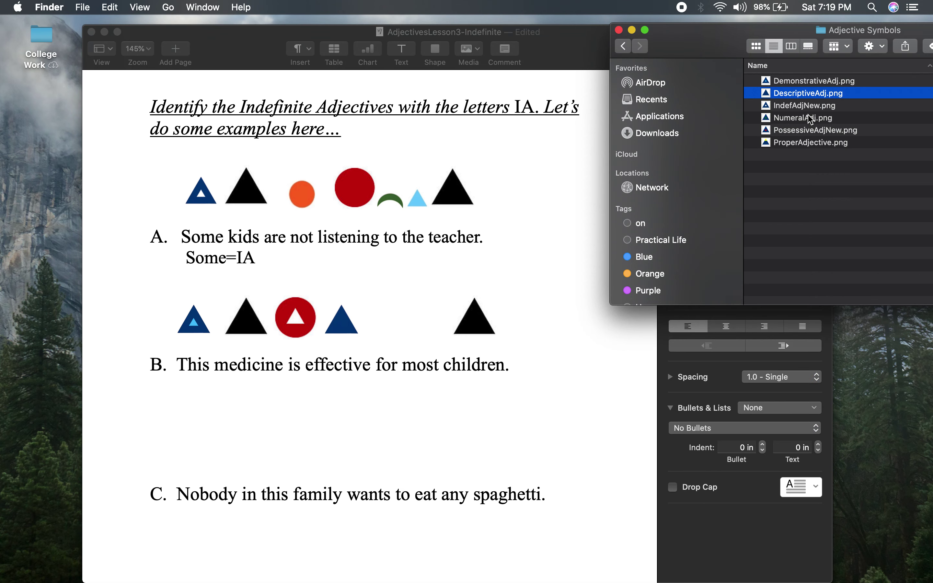
Copy the green arc from row A into row B beside the blue triangle, above 'for'.
{"action": "left_click", "coordinate": [623, 47]}
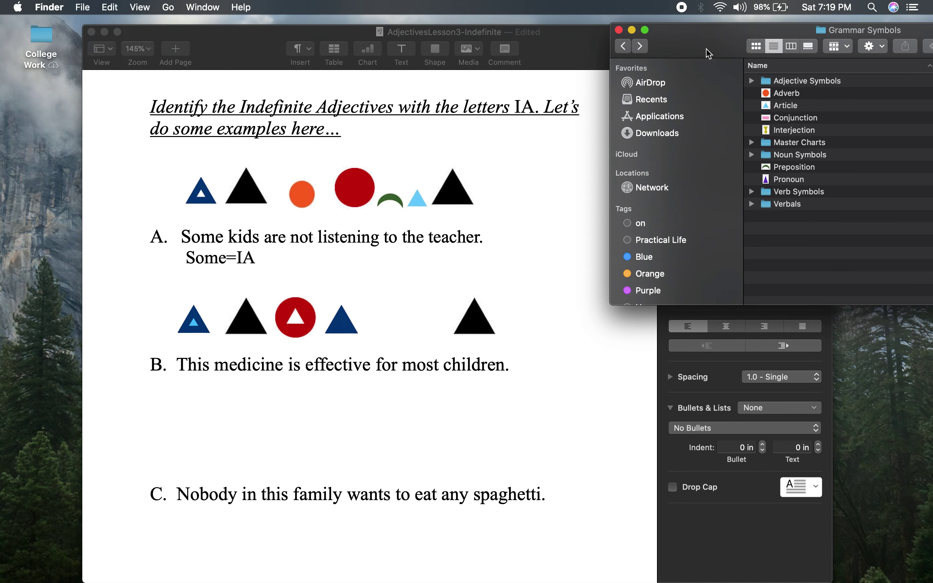
{"action": "left_click", "coordinate": [797, 170]}
{"action": "left_click", "coordinate": [424, 195]}
{"action": "left_click", "coordinate": [387, 198]}
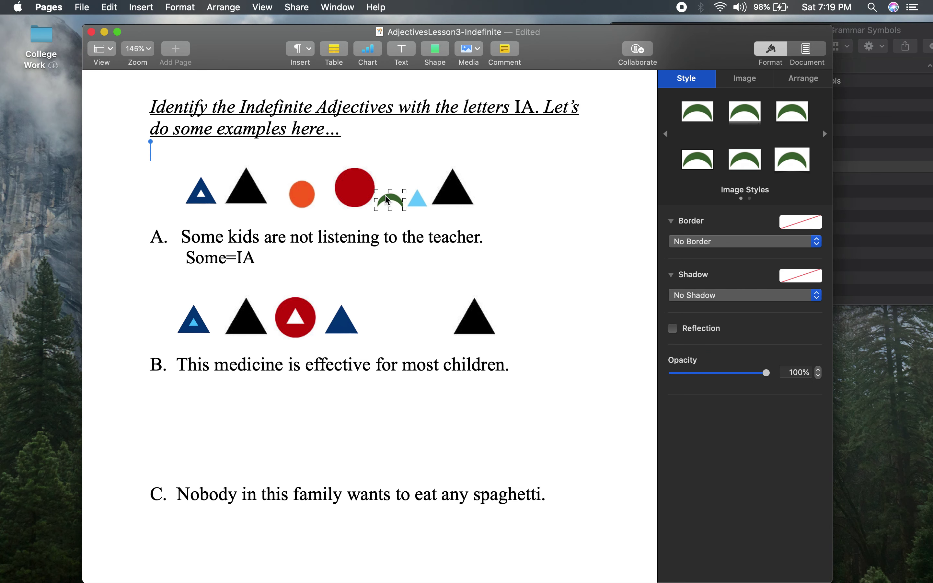
{"action": "left_click", "coordinate": [385, 334]}
{"action": "key", "text": "cmd+v"}
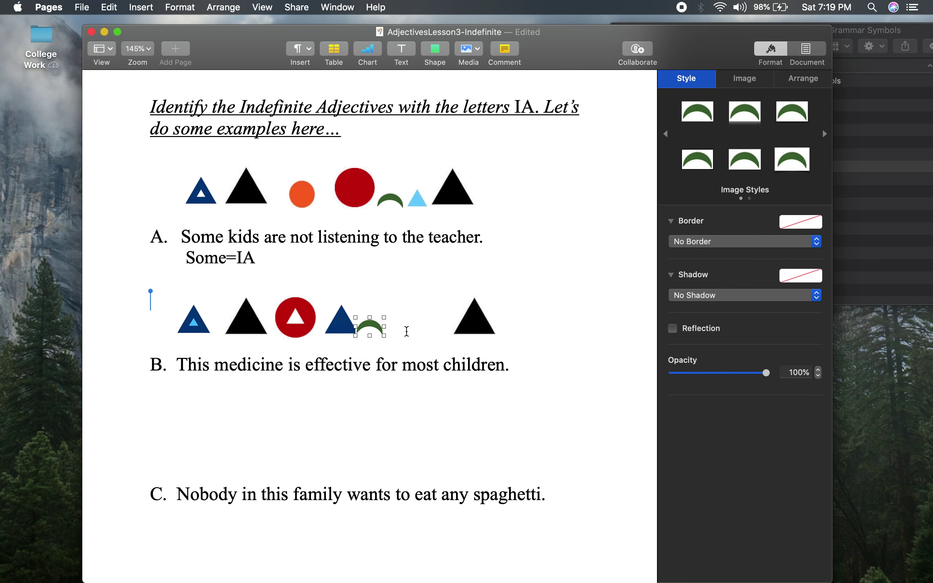
{"action": "left_click_drag", "start_coordinate": [371, 326], "coordinate": [386, 326]}
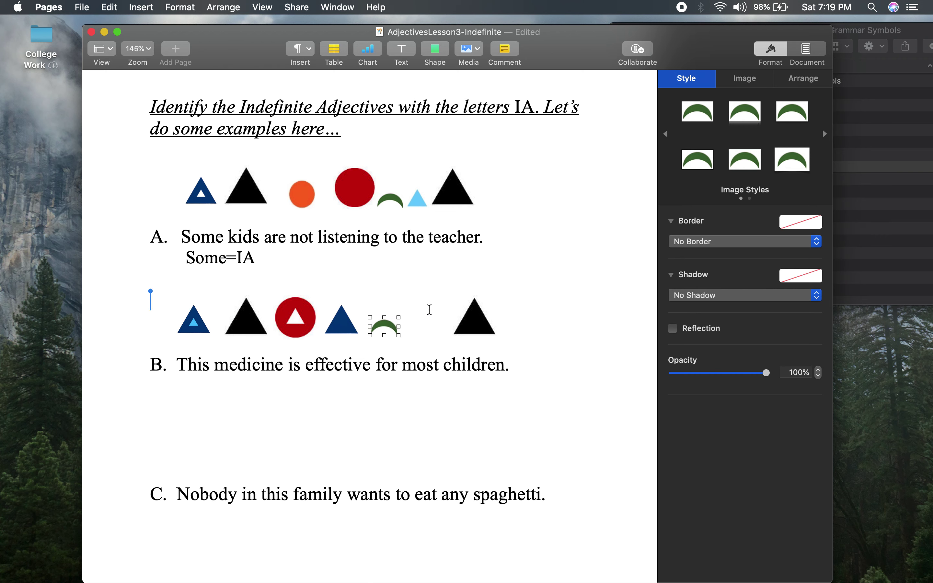
{"action": "left_click", "coordinate": [428, 315]}
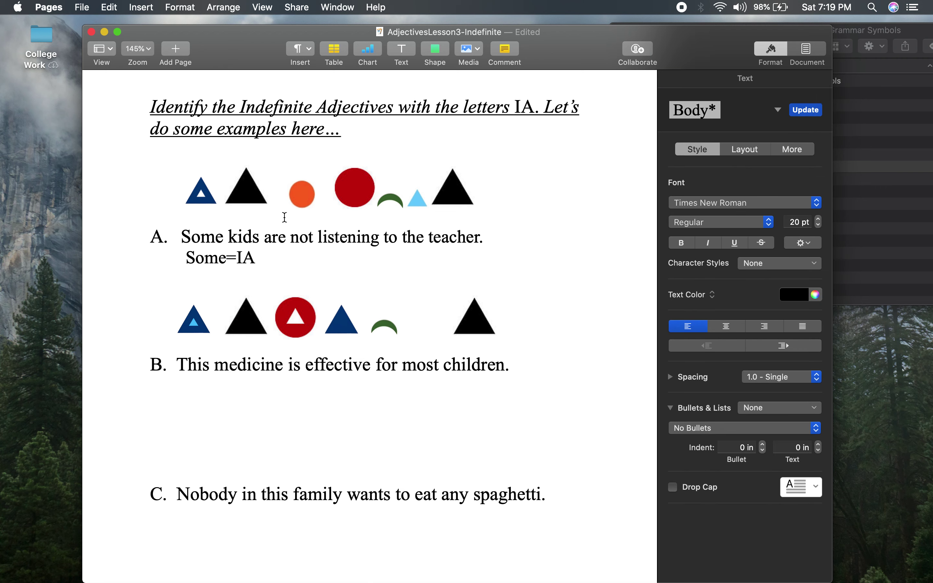
Copy the blue outlined triangle from row A into row B, right of the green arc above 'most'.
{"action": "left_click", "coordinate": [201, 206]}
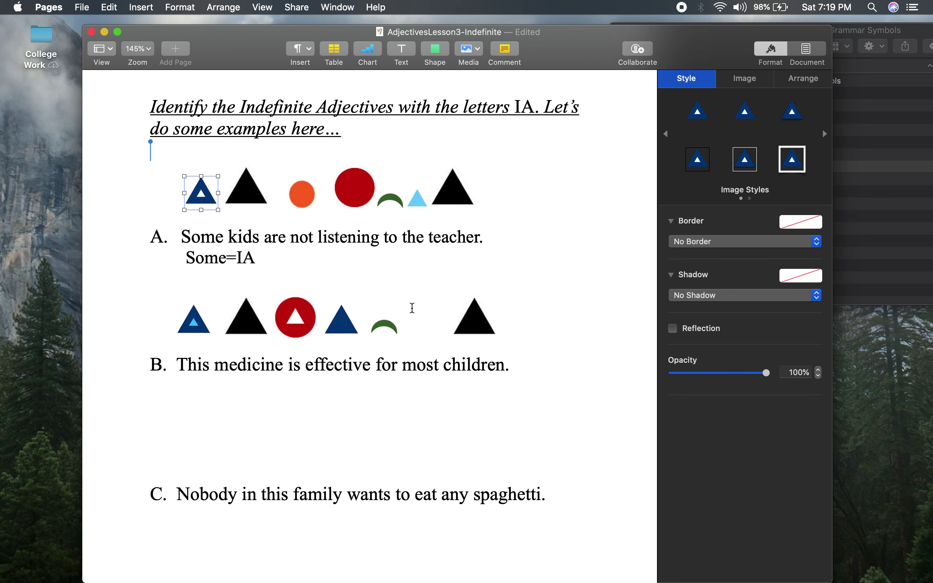
{"action": "left_click", "coordinate": [422, 326]}
{"action": "key", "text": "super+v"}
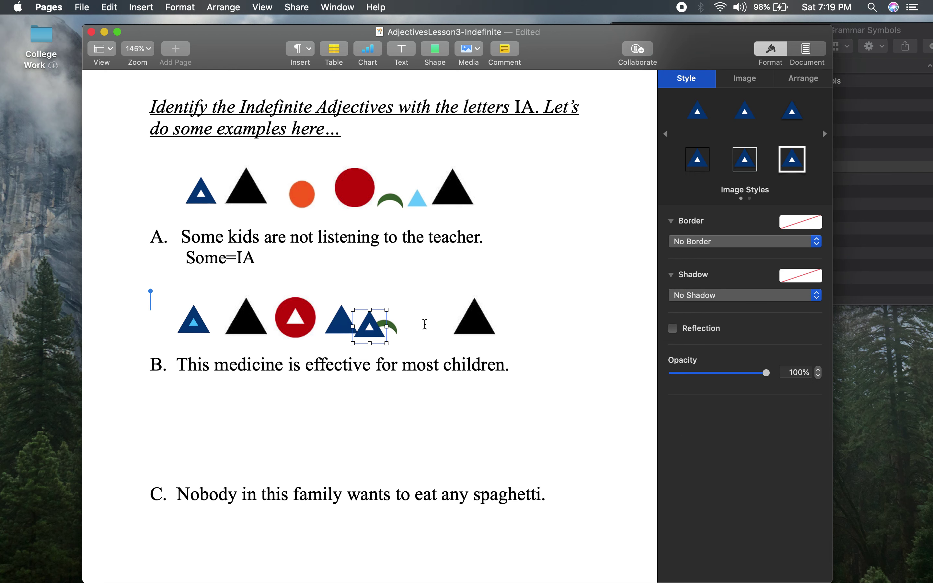
{"action": "left_click_drag", "start_coordinate": [380, 324], "coordinate": [428, 322]}
{"action": "left_click", "coordinate": [501, 286]}
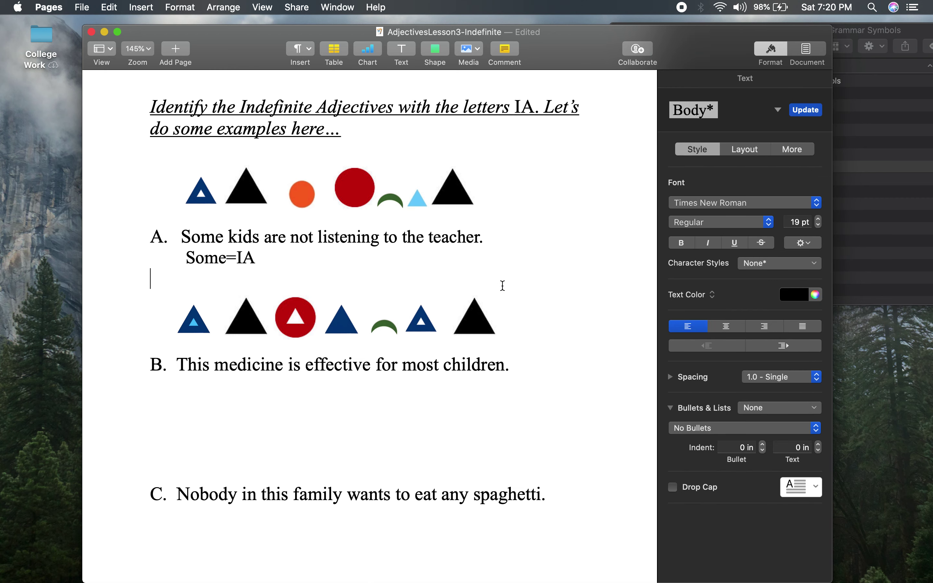
Add an indented line under sentence B with This=DA, Effective=PA and most, separated by tabs.
{"action": "left_click", "coordinate": [523, 369]}
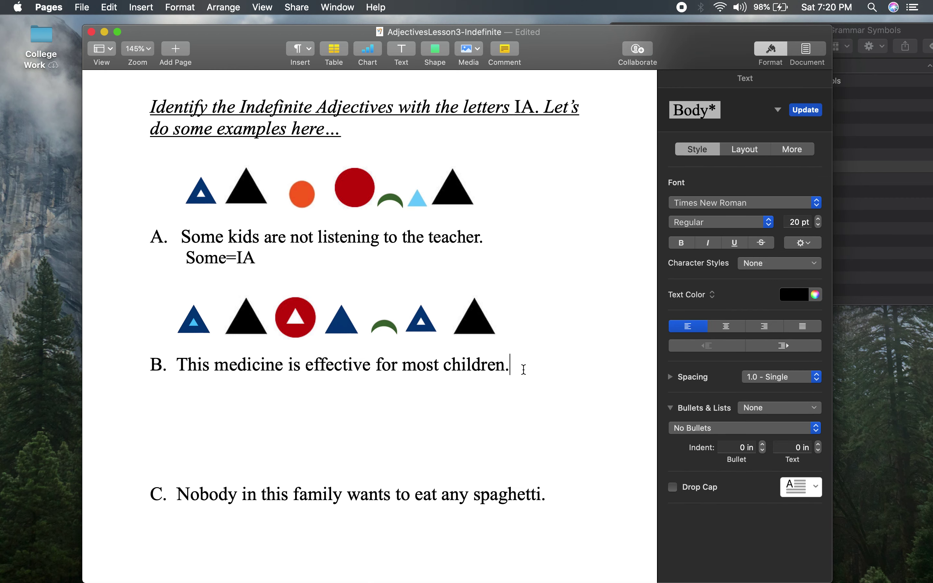
{"action": "key", "text": "Return"}
{"action": "key", "text": "Tab"}
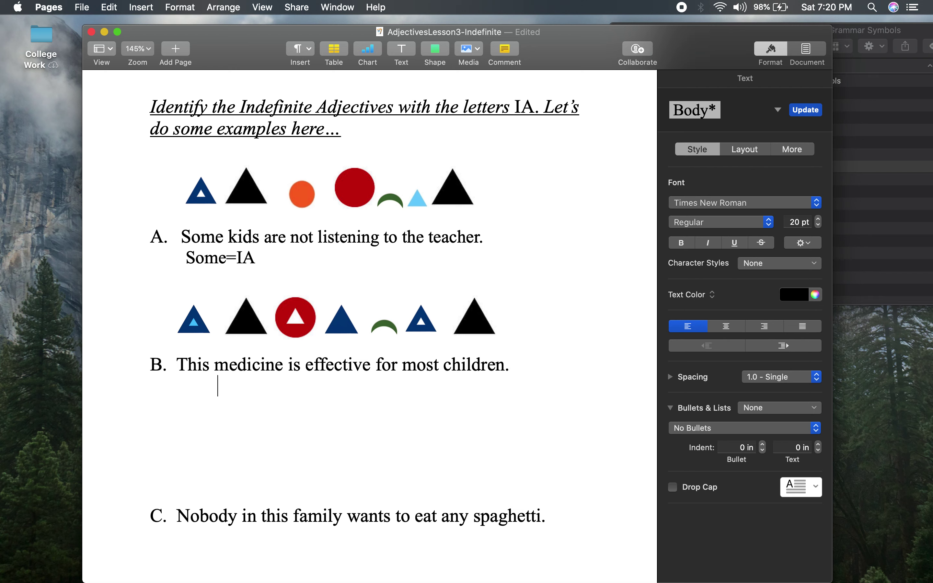
{"action": "type", "text": "This=DA"}
{"action": "key", "text": "Tab"}
{"action": "type", "text": "Effective"}
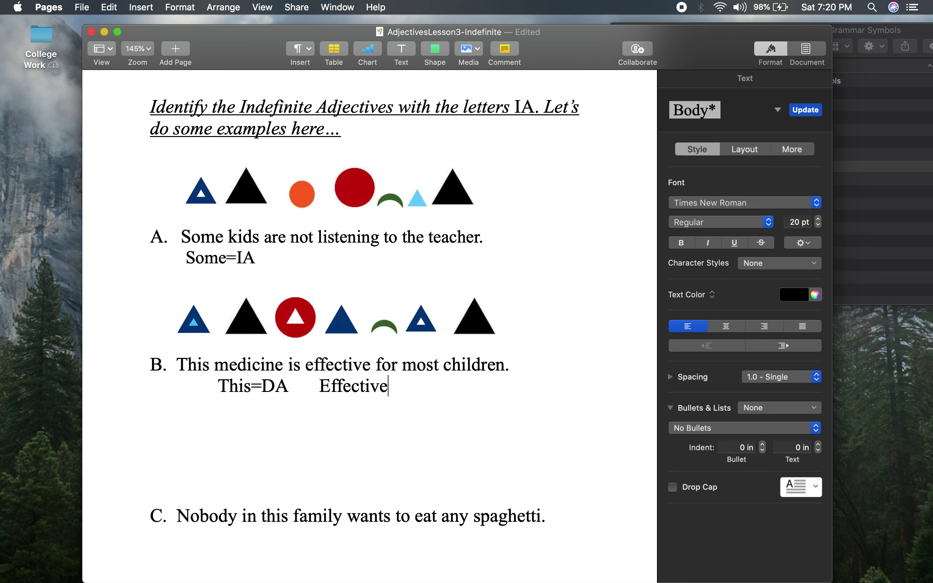
{"action": "type", "text": "=PA"}
{"action": "key", "text": "Tab"}
{"action": "type", "text": "most"}
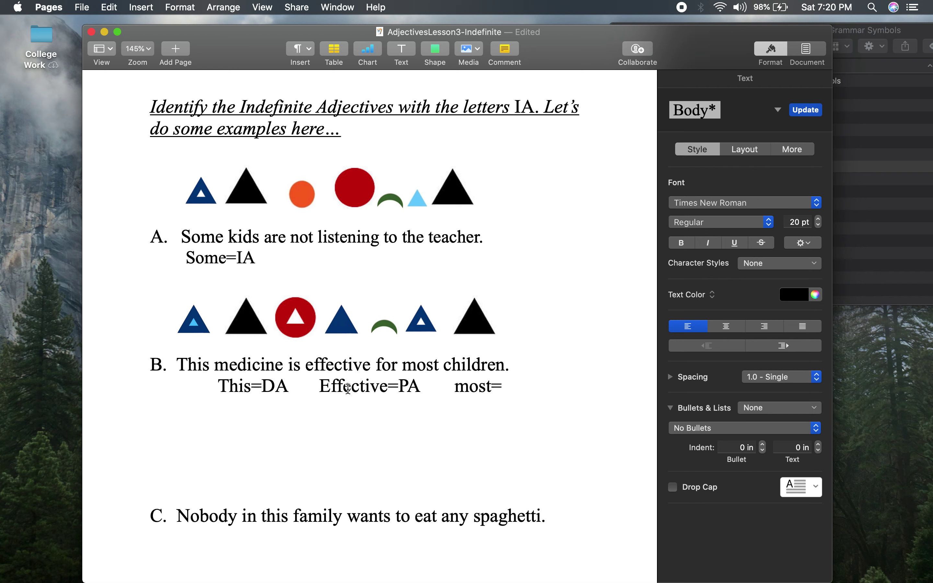
Change Effective to lowercase effective and complete the last label as most=IA.
{"action": "left_click", "coordinate": [328, 386]}
{"action": "key", "text": "BackSpace"}
{"action": "type", "text": "e"}
{"action": "left_click", "coordinate": [501, 387]}
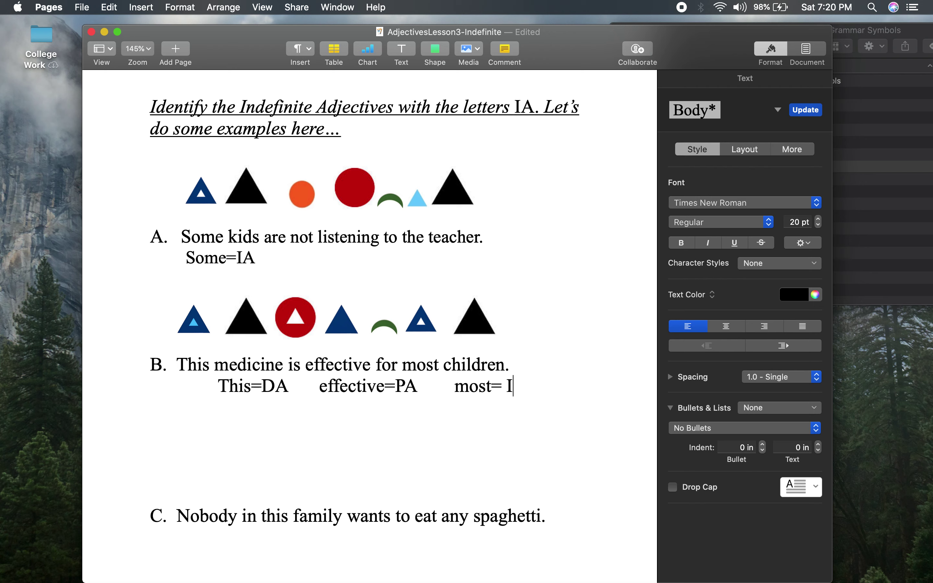
{"action": "key", "text": "BackSpace"}
{"action": "type", "text": "IA"}
{"action": "left_click", "coordinate": [284, 470]}
{"action": "scroll", "coordinate": [284, 471], "scroll_direction": "down", "scroll_amount": 5}
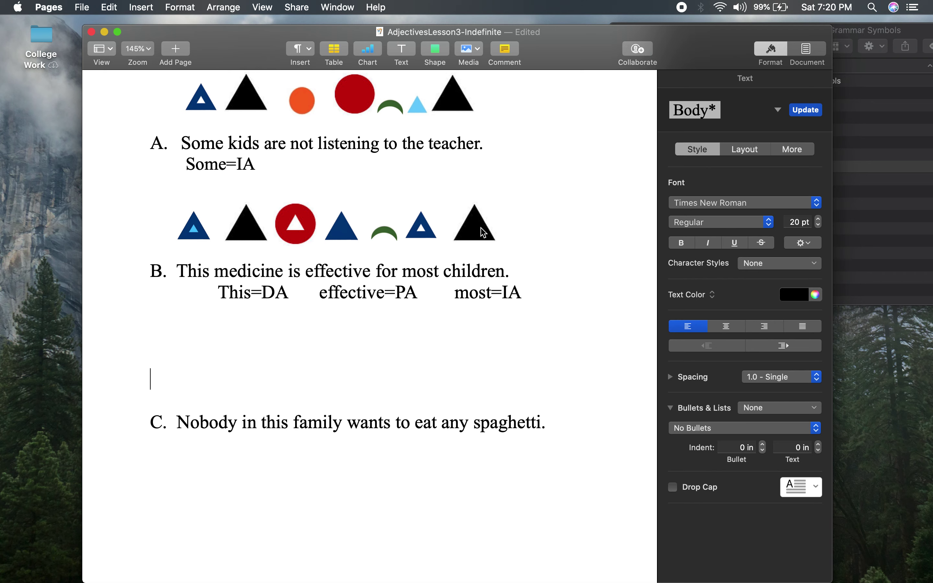
Paste a copy of the black triangle and place it above the right end of sentence C.
{"action": "left_click", "coordinate": [474, 236]}
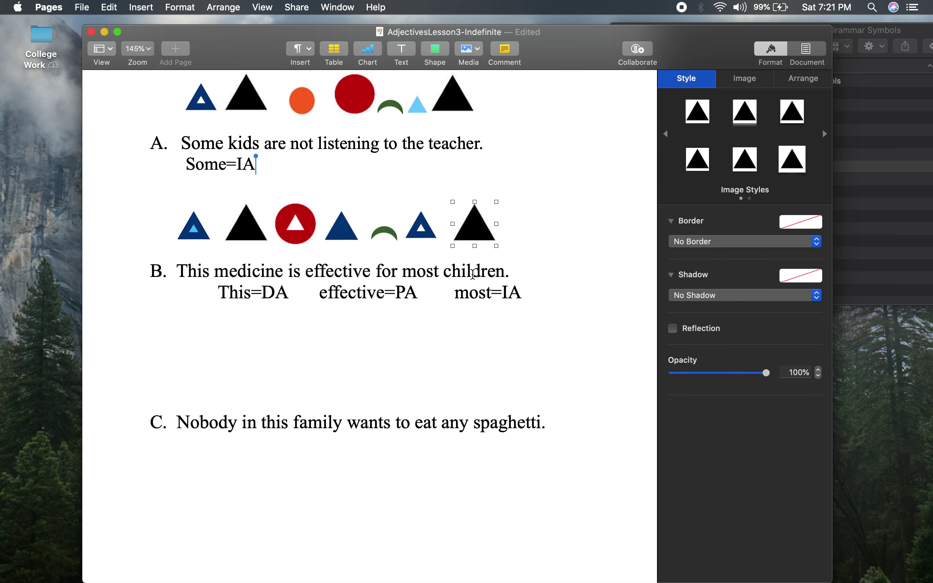
{"action": "left_click", "coordinate": [487, 404]}
{"action": "key", "text": "super+v"}
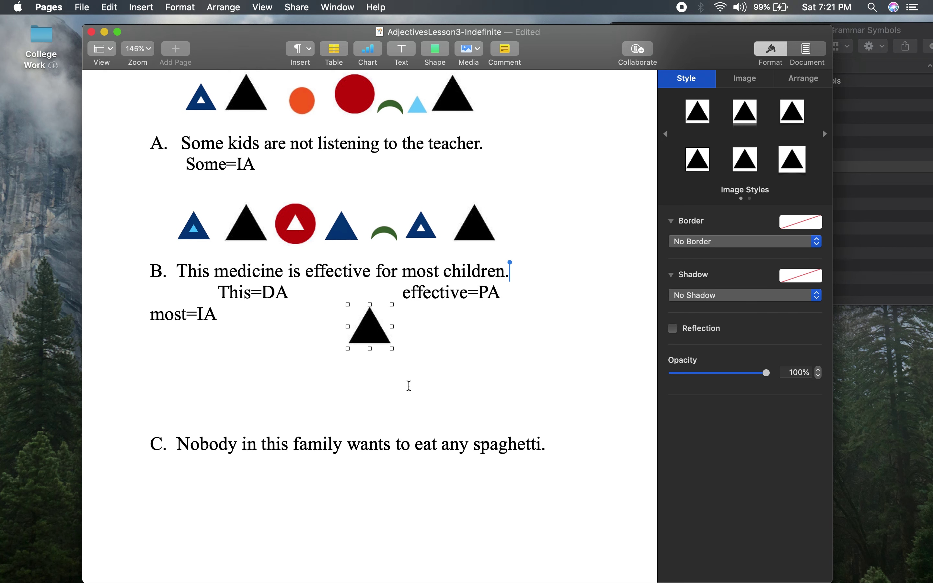
{"action": "left_click_drag", "start_coordinate": [384, 336], "coordinate": [508, 385]}
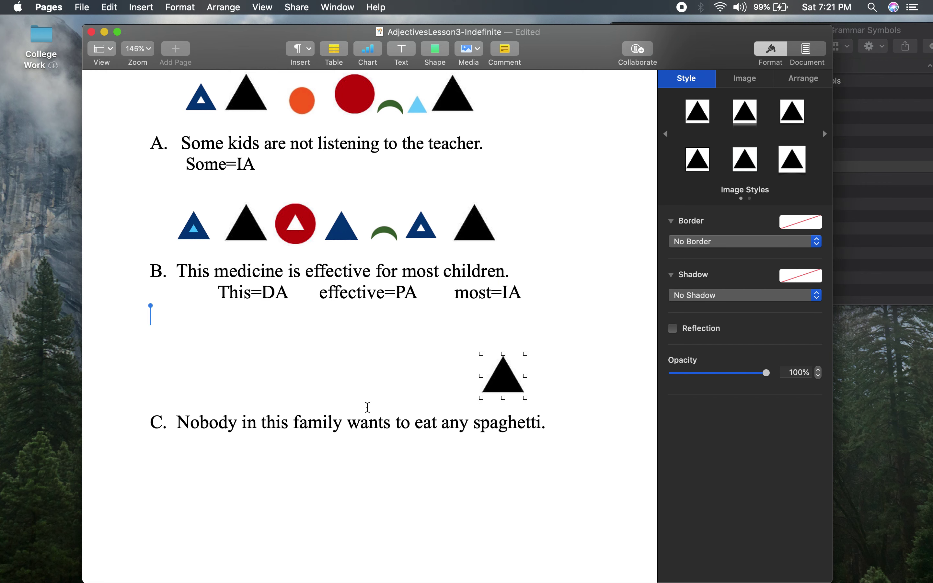
In Finder, open Grammar Symbols > Noun Symbols and select Abstract_Noun.jpg.
{"action": "left_click", "coordinate": [857, 34]}
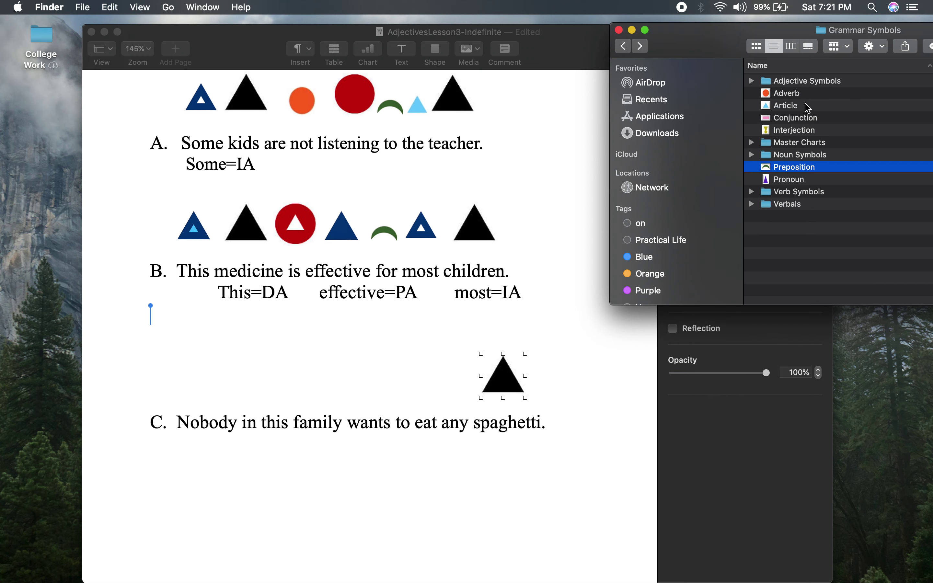
{"action": "left_click", "coordinate": [625, 46]}
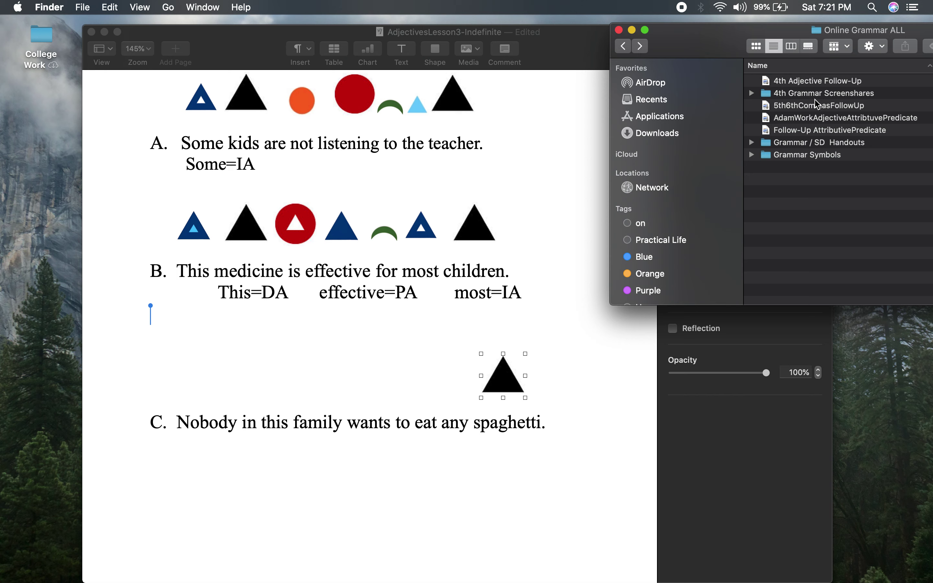
{"action": "double_click", "coordinate": [805, 154]}
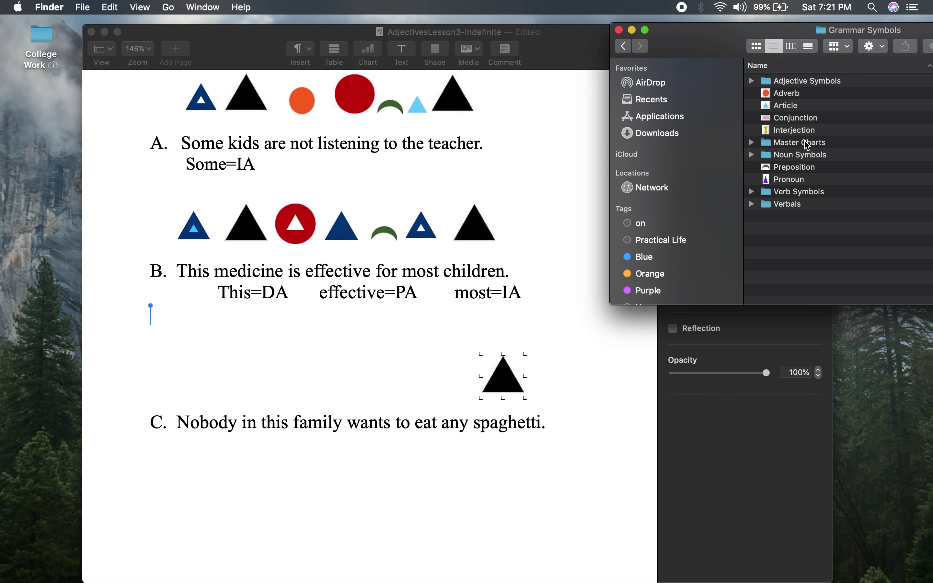
{"action": "double_click", "coordinate": [804, 154]}
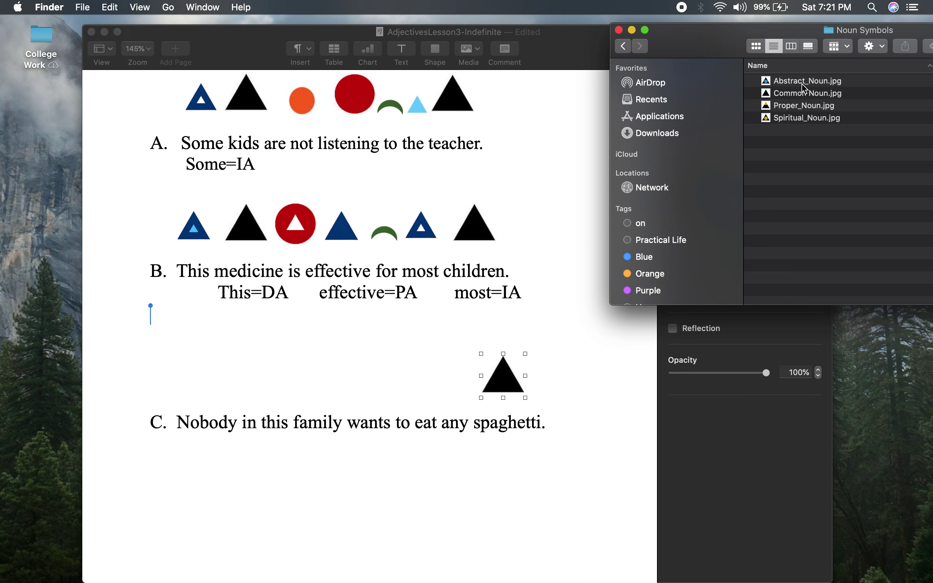
{"action": "left_click", "coordinate": [797, 81]}
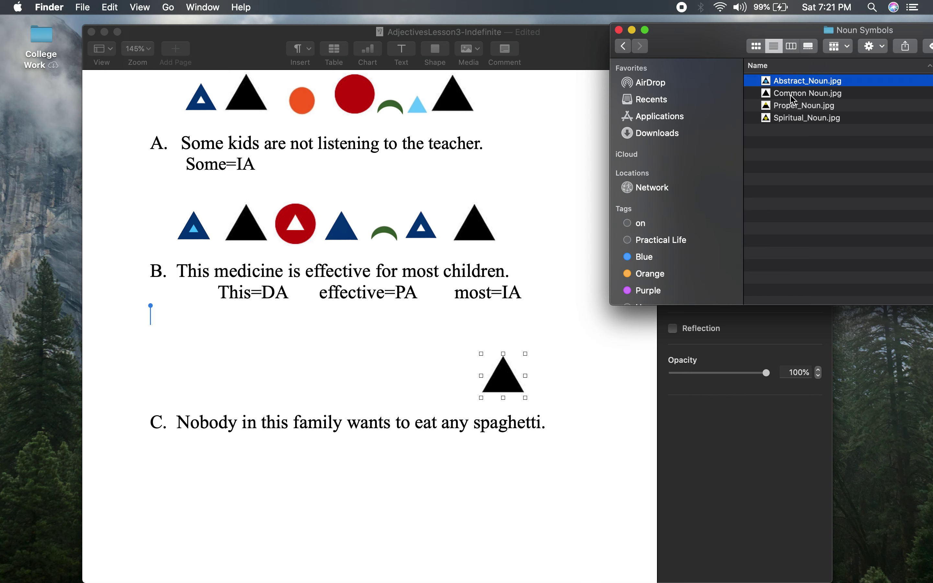
{"action": "left_click", "coordinate": [794, 96]}
{"action": "left_click", "coordinate": [793, 82]}
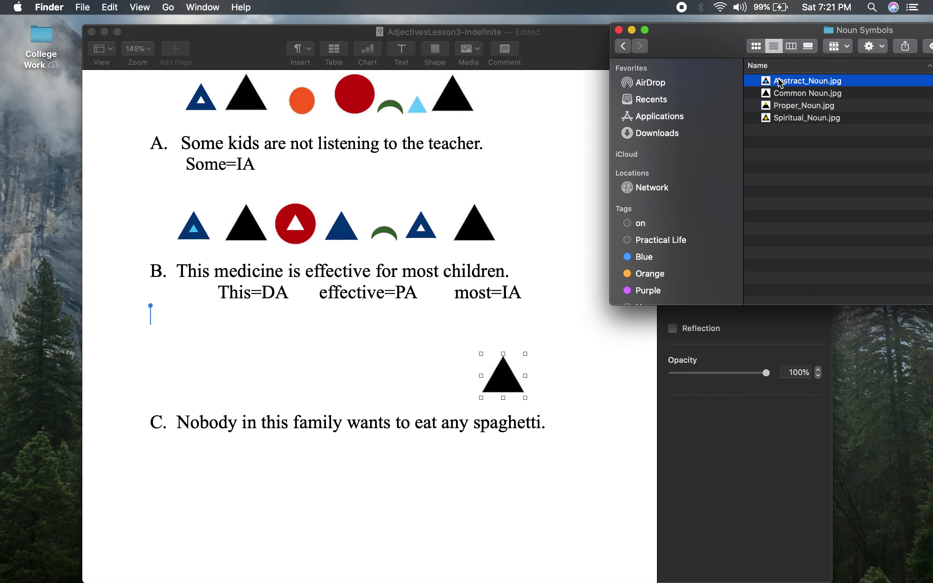